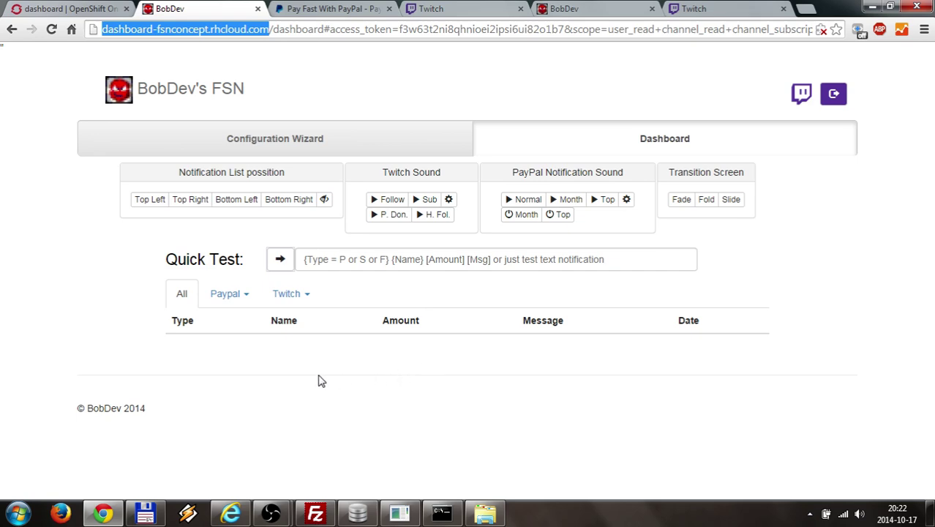
- Briefly bring up OBS and minimize it again to return to the FSN dashboard
mouse_move(270, 512)
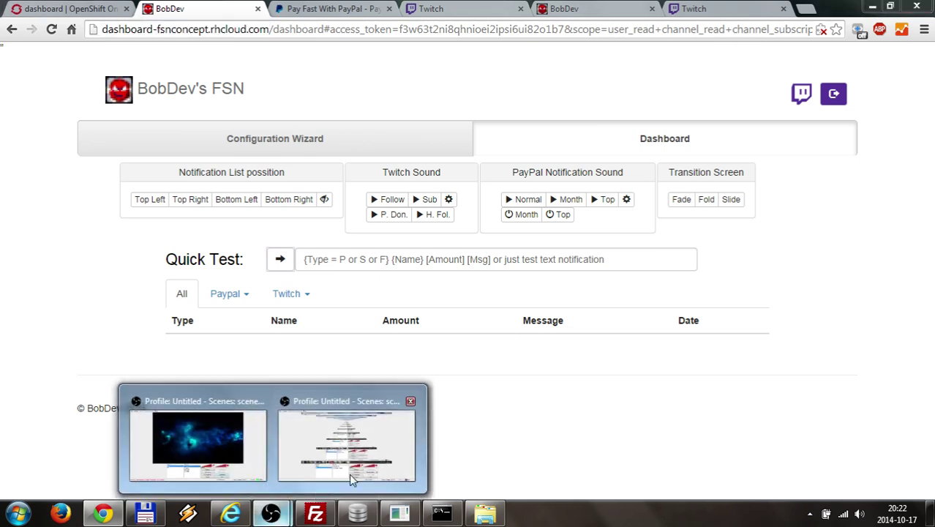
left_click(349, 473)
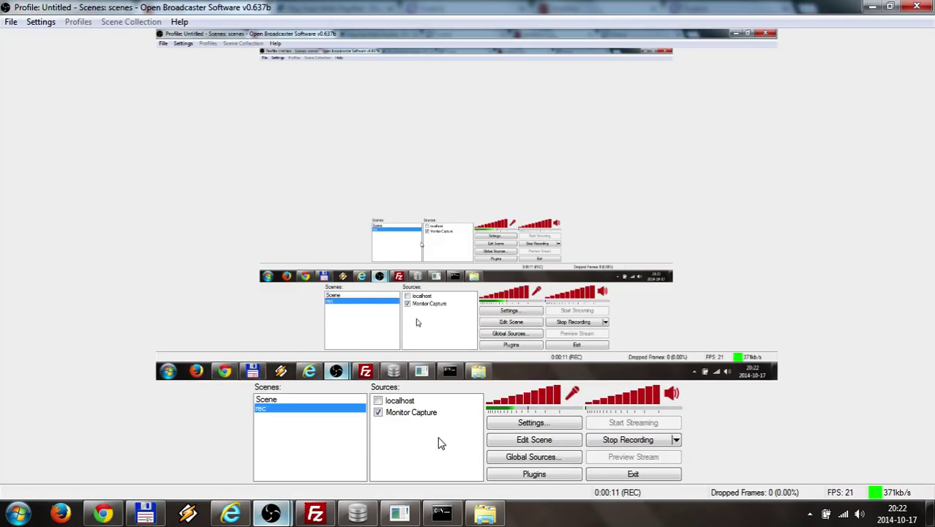
left_click(872, 6)
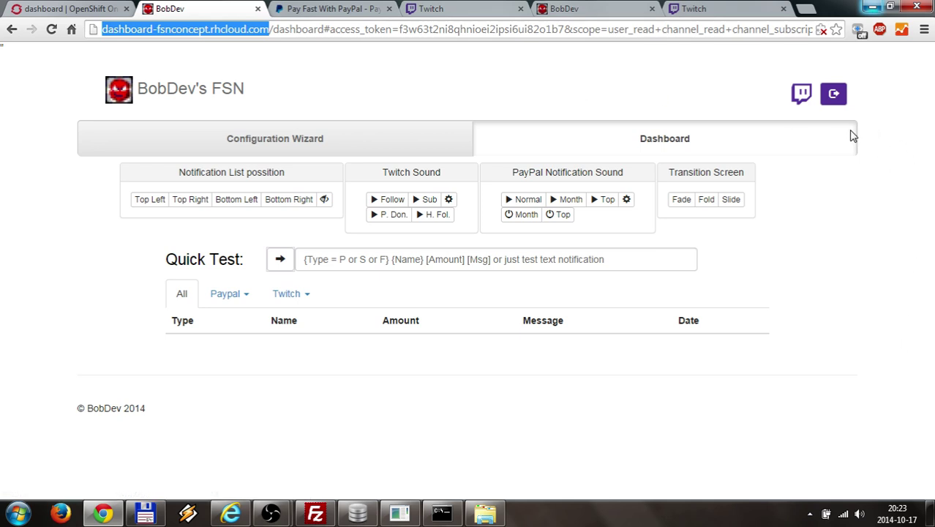
- Log out of the FSN dashboard and sign back in with the Twitch account
left_click(836, 102)
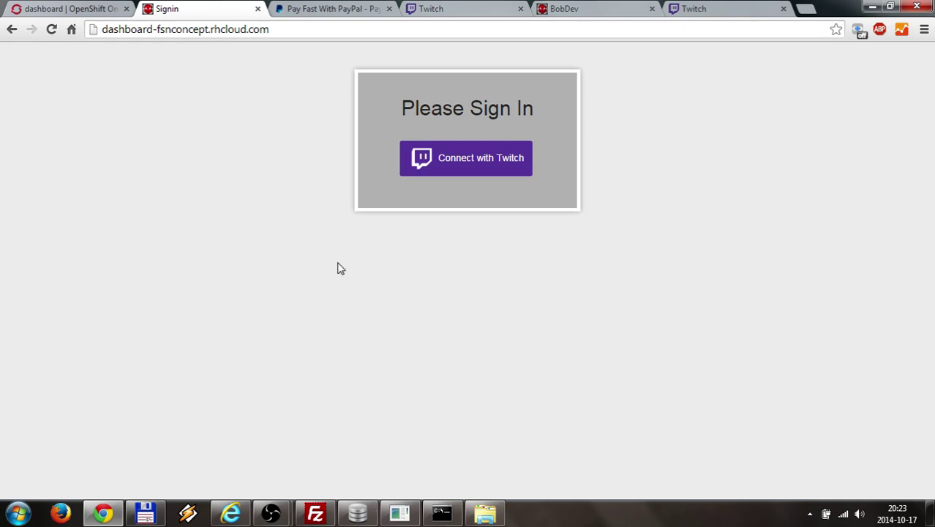
left_click(466, 167)
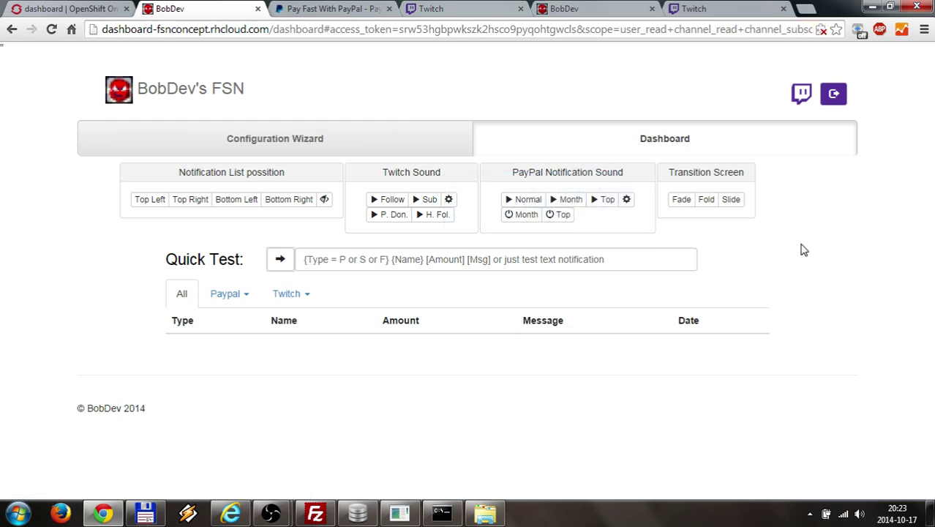
- In the Configuration Wizard, expand the Twitch step and its Available pages list
left_click(295, 148)
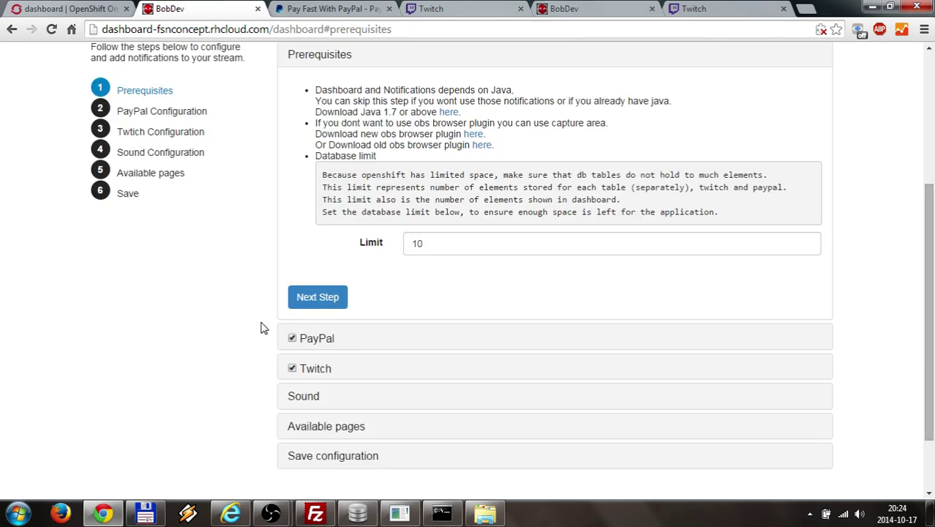
scroll(202, 325, "down", 2)
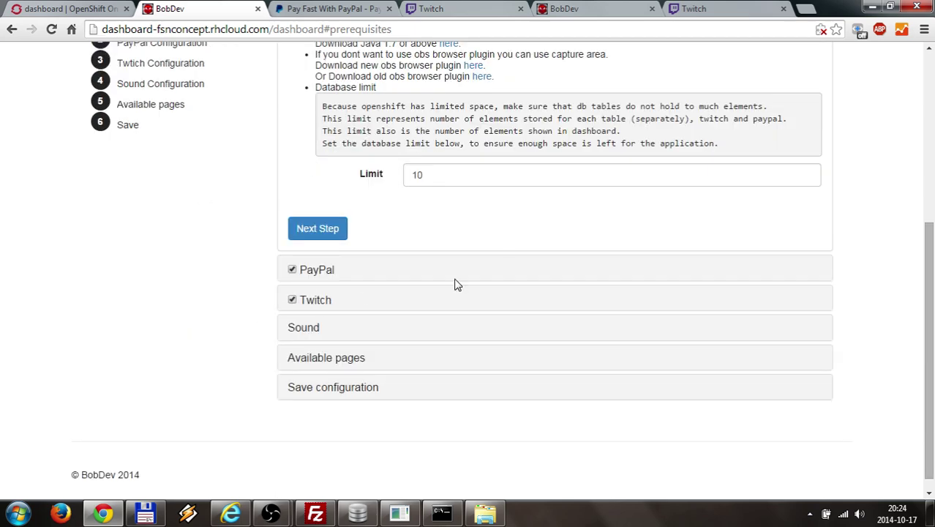
scroll(217, 314, "down", 1)
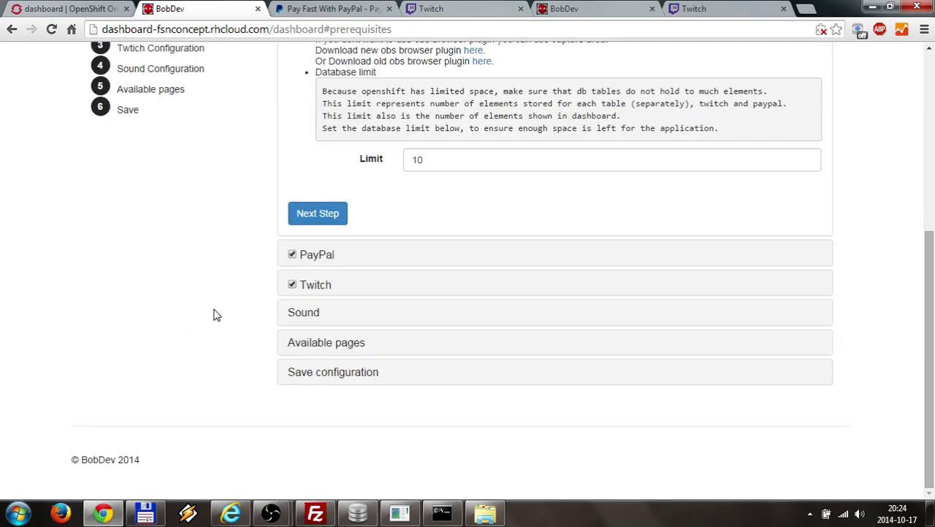
left_click(313, 285)
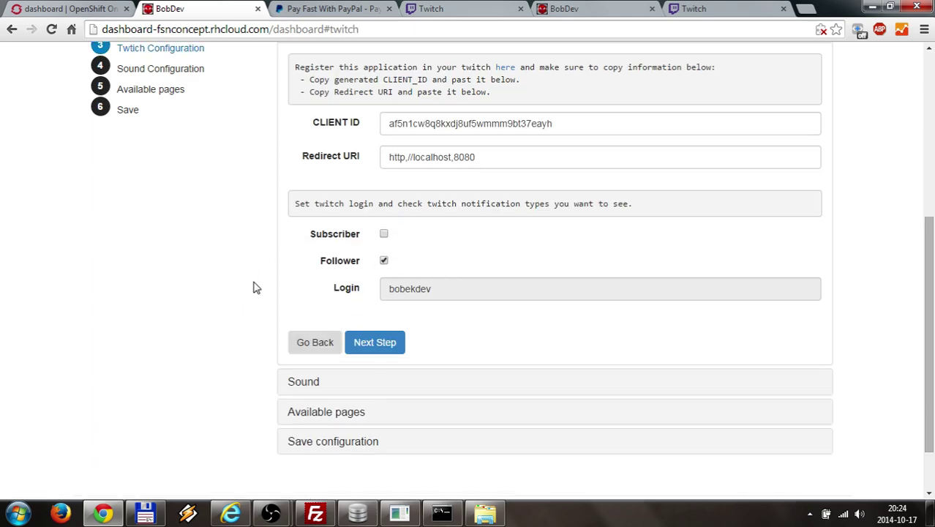
scroll(252, 287, "down", 2)
left_click(302, 348)
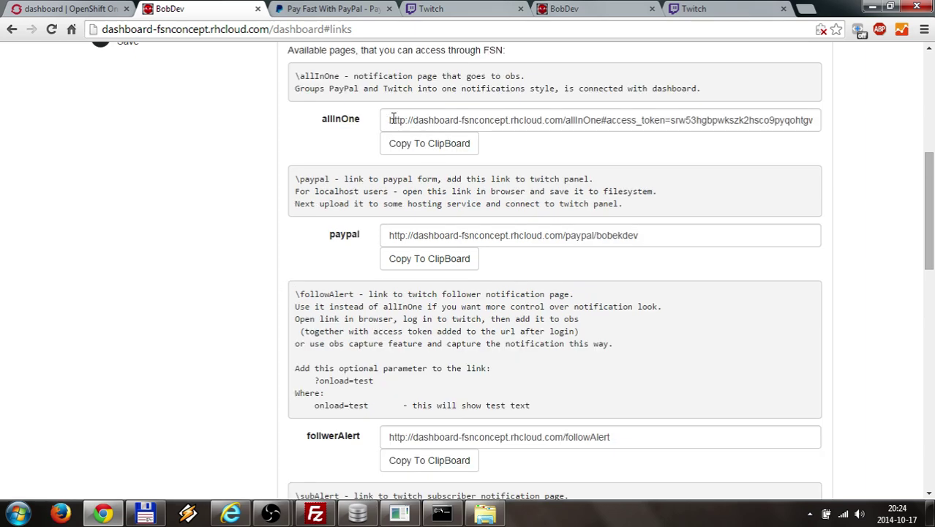
- Copy the allInOne page link to the clipboard and select its text
left_click(407, 119)
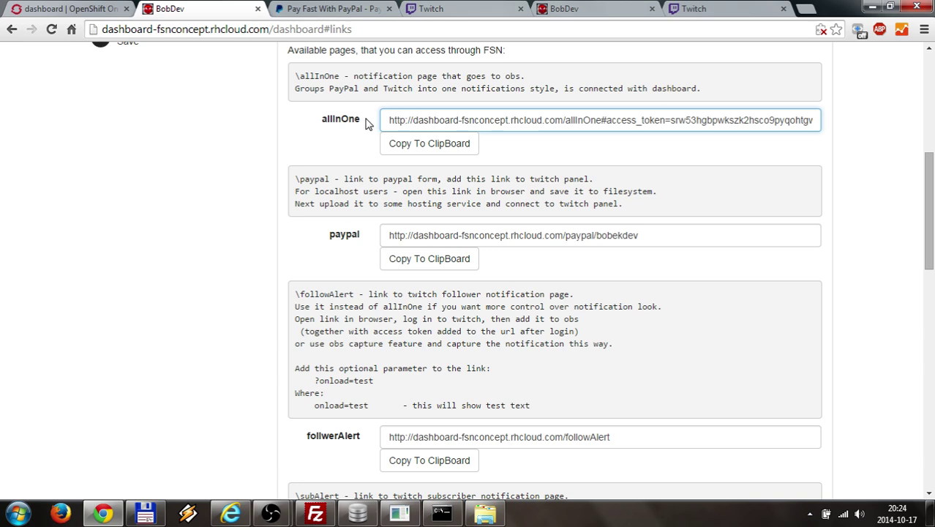
left_click(386, 142)
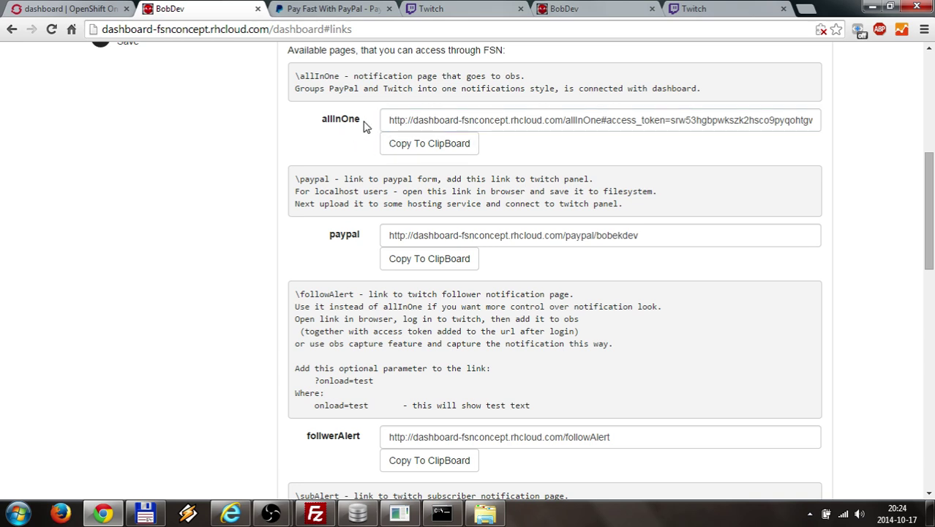
mouse_move(272, 512)
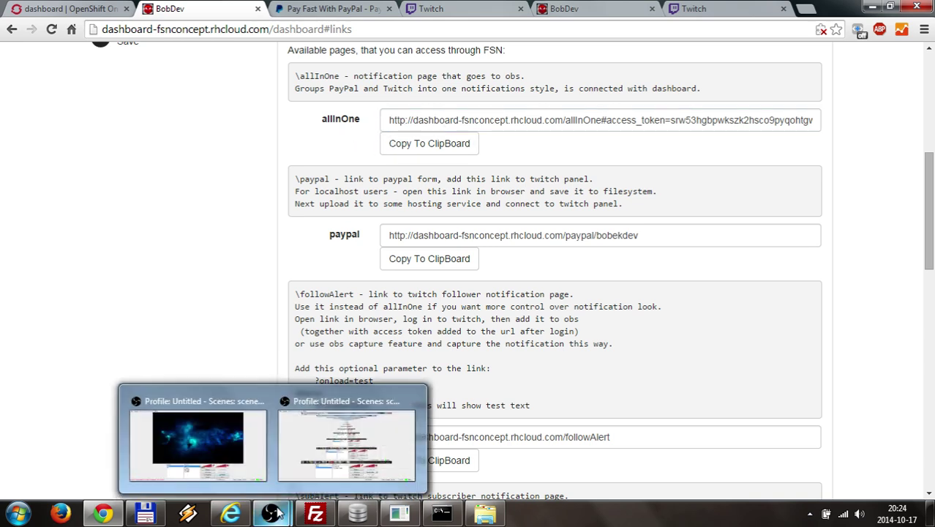
left_click_drag(389, 120, 685, 120)
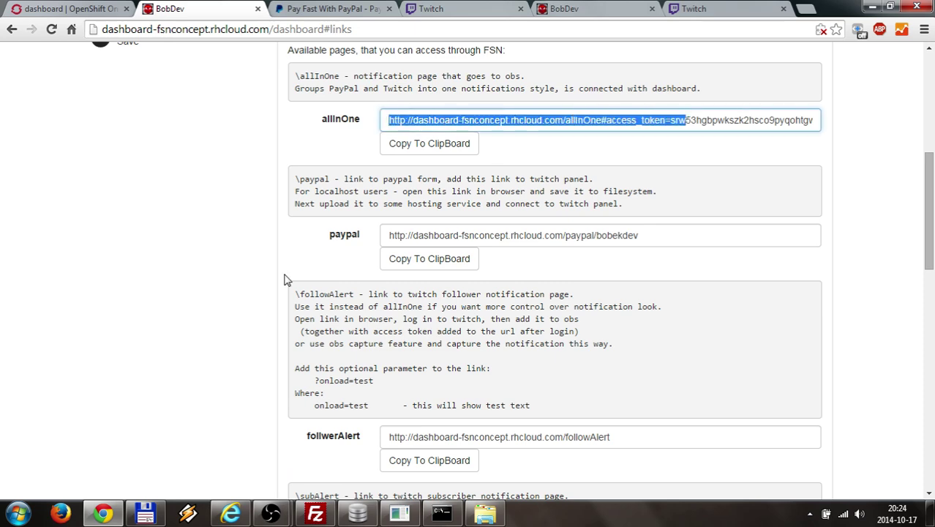
- Disable localhost, paste the allInOne link as the online source's URL, and enable online
left_click(271, 513)
left_click(227, 420)
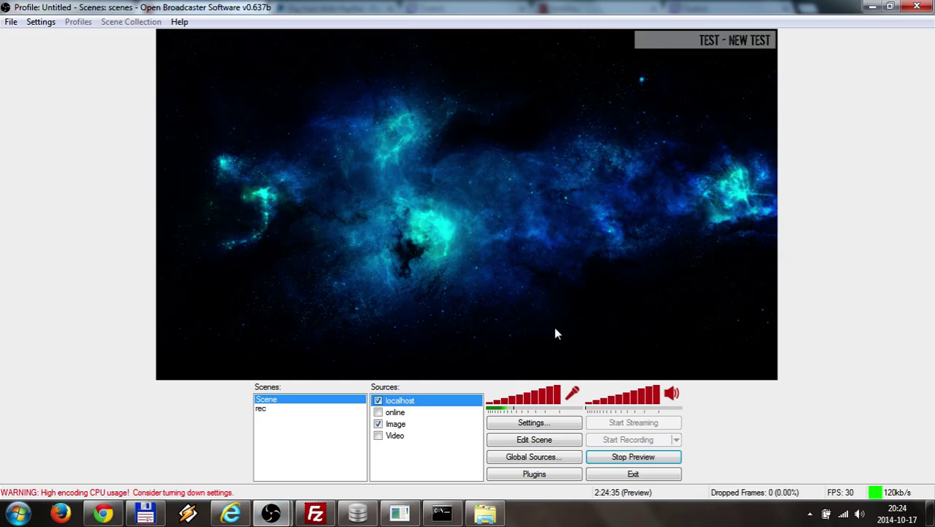
left_click(377, 400)
right_click(393, 412)
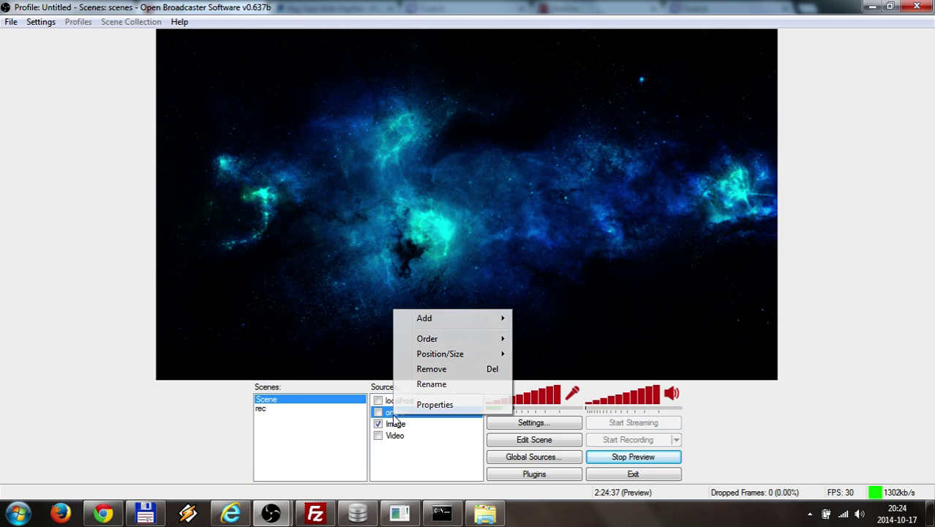
left_click(435, 405)
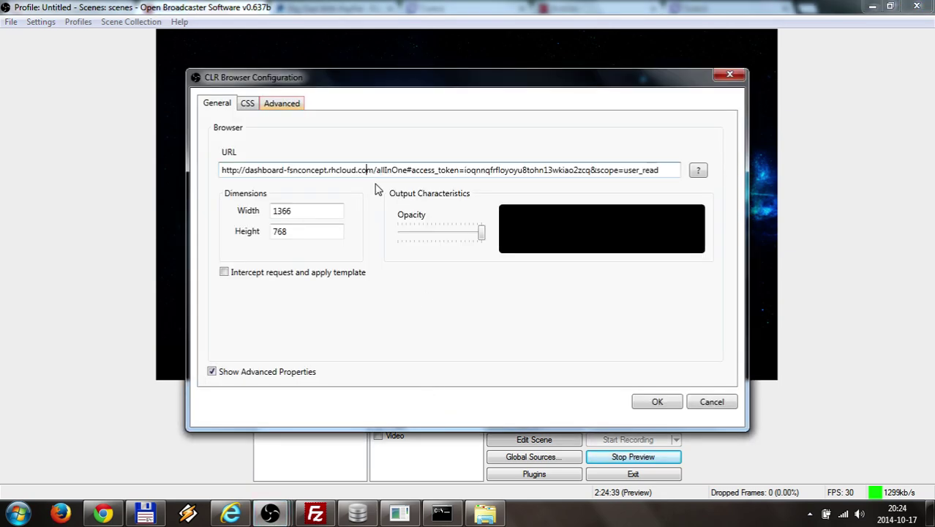
key("ctrl+a")
key("End")
left_click(657, 400)
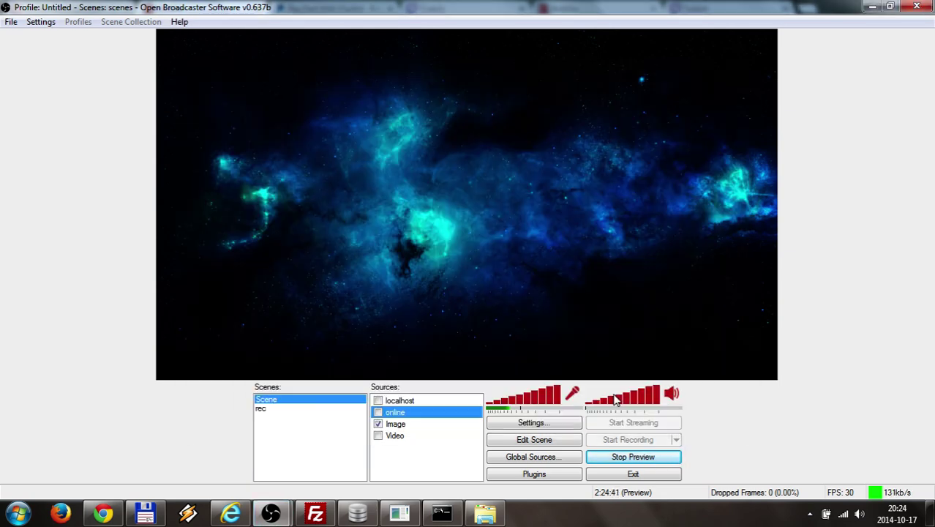
left_click(378, 413)
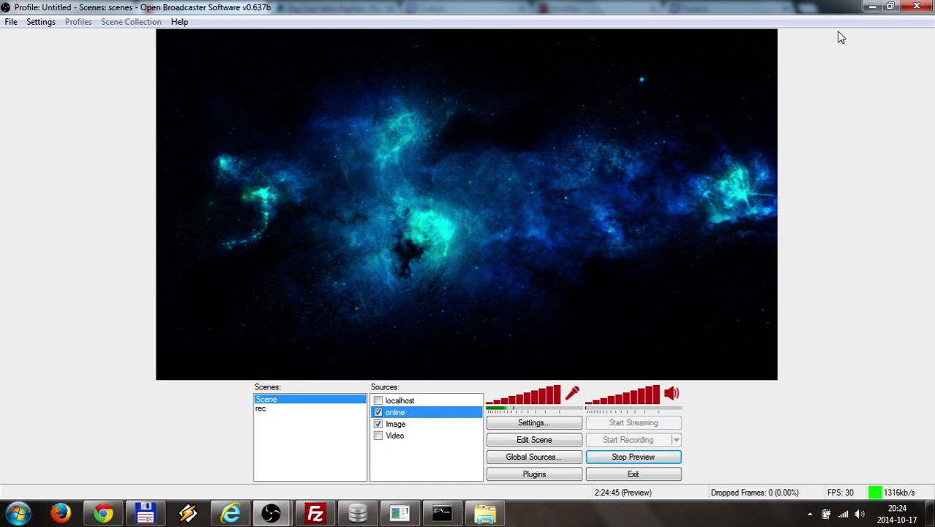
- Send a Quick Test notification with message 'test' and view it in the OBS preview
left_click(872, 6)
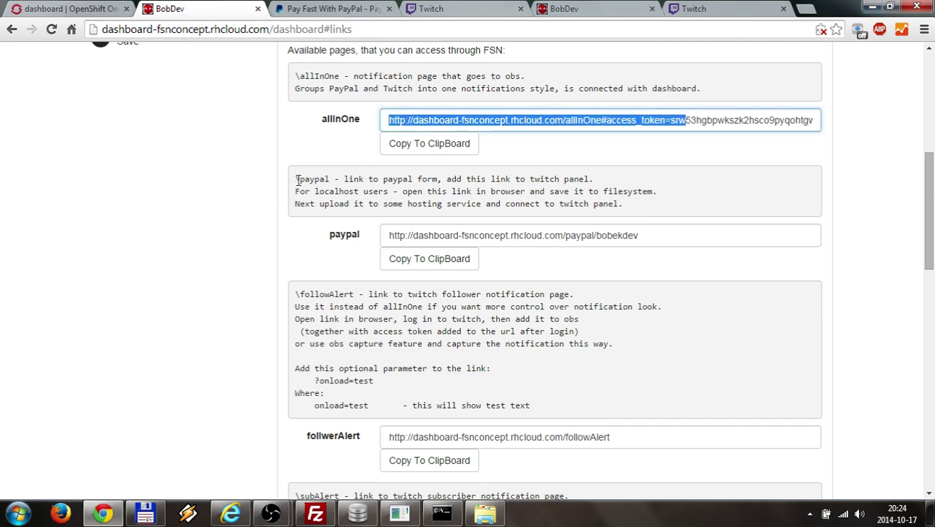
scroll(299, 181, "up", 5)
left_click(491, 150)
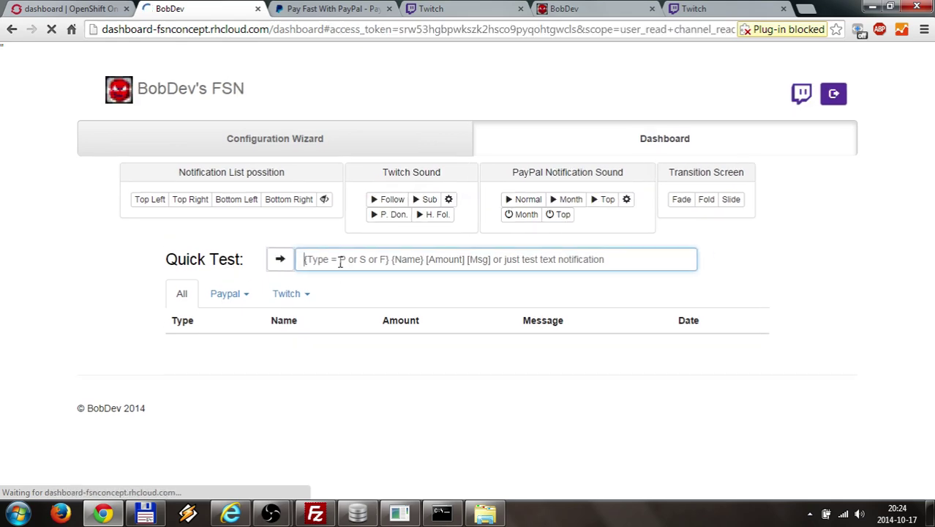
type("test")
left_click(281, 259)
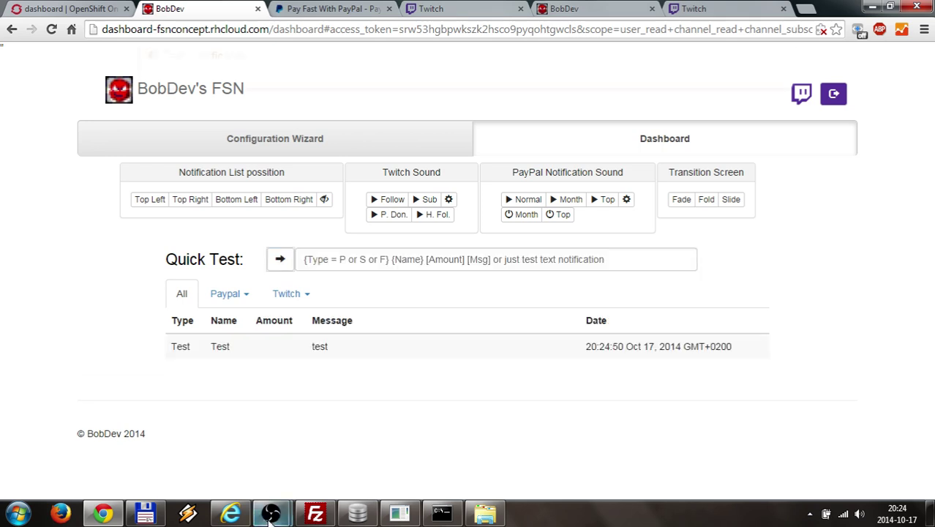
mouse_move(271, 512)
left_click(205, 422)
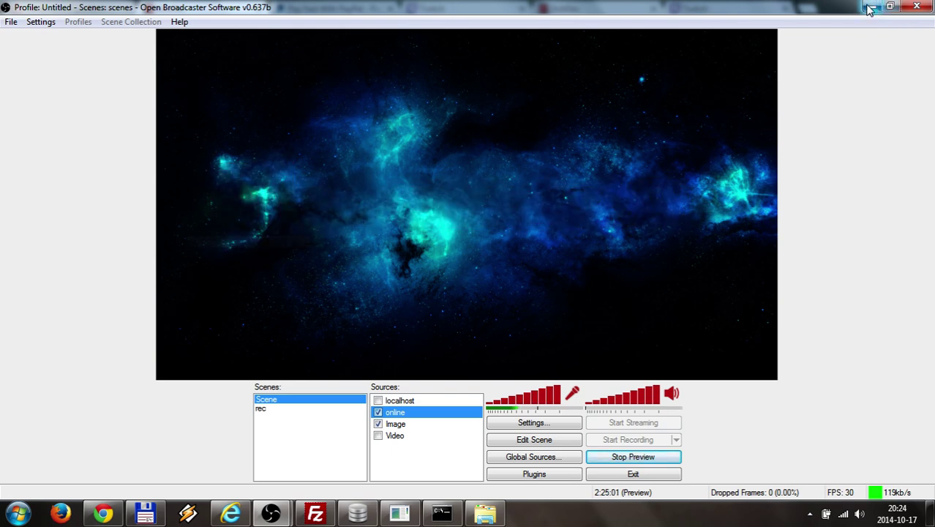
left_click(869, 9)
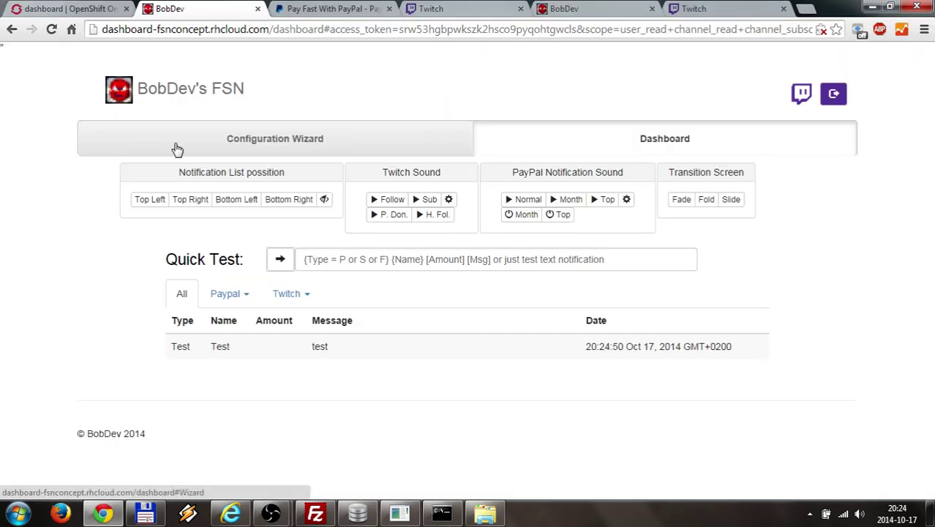
- Place notifications at the top left with a Slide transition, checking the OBS preview
left_click(147, 202)
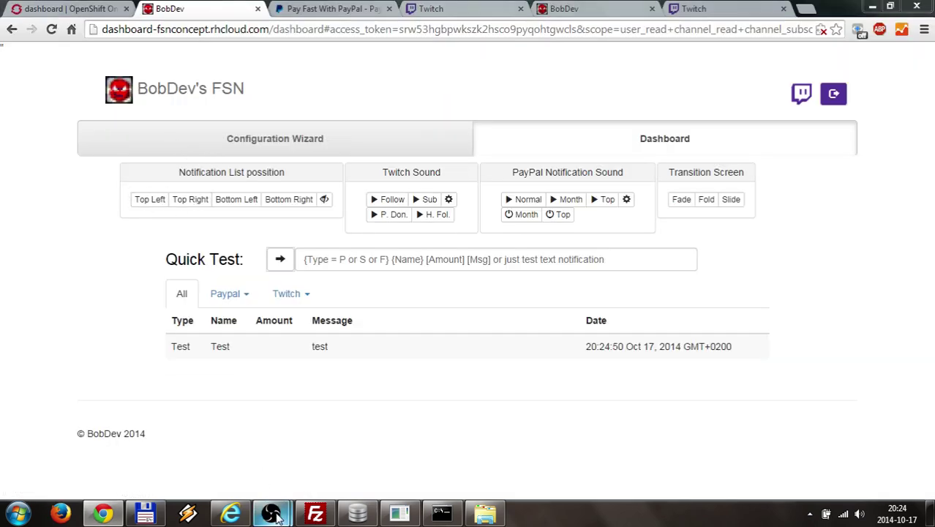
left_click(271, 513)
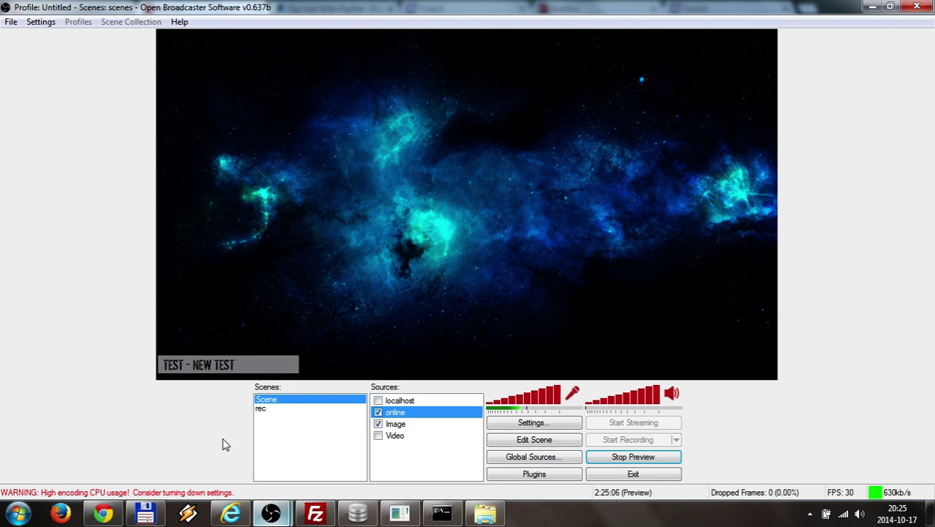
left_click(869, 9)
left_click(730, 200)
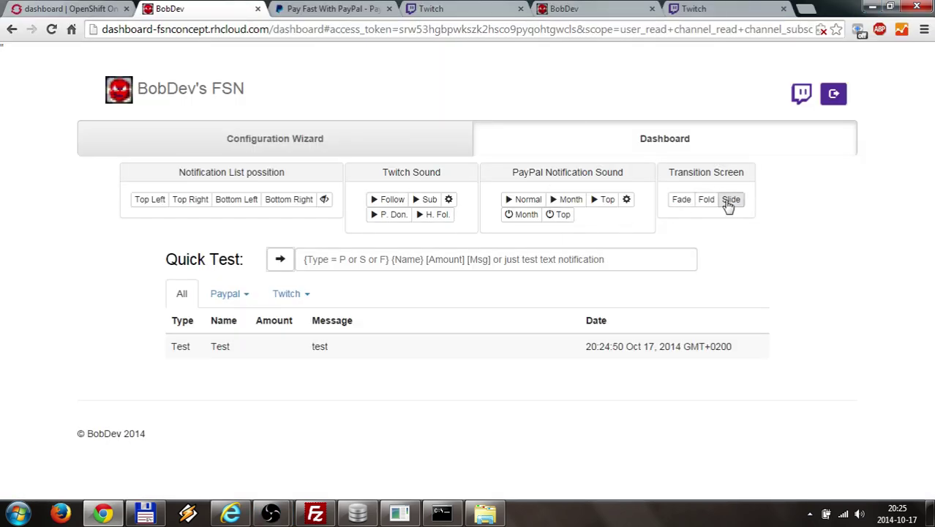
mouse_move(272, 514)
left_click(212, 432)
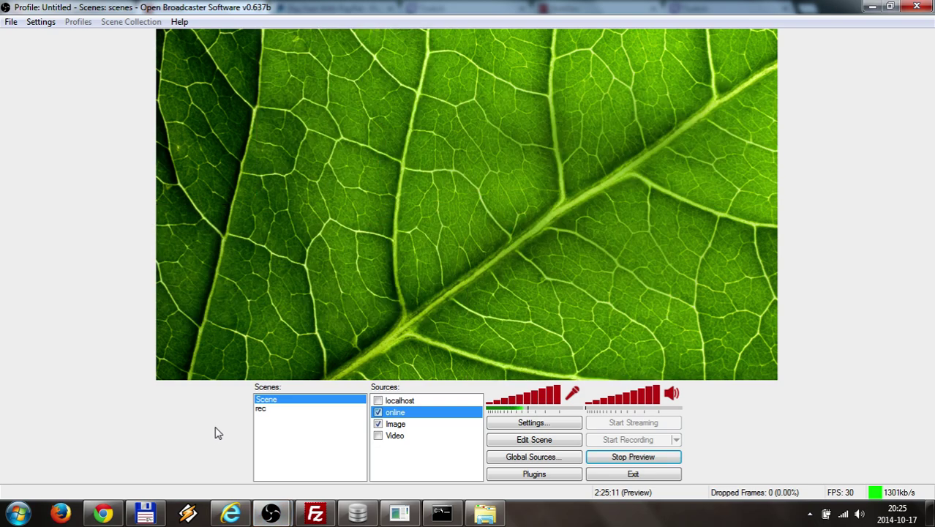
left_click(871, 7)
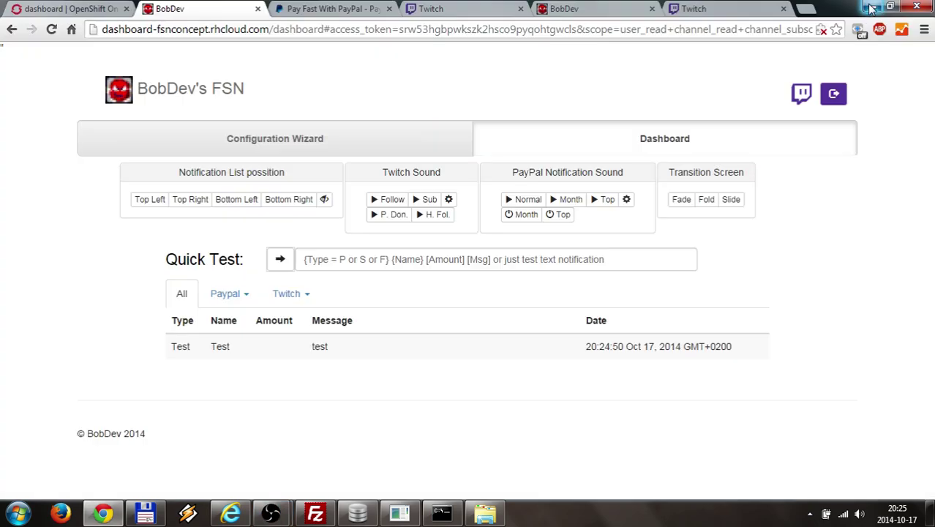
left_click(732, 199)
mouse_move(272, 514)
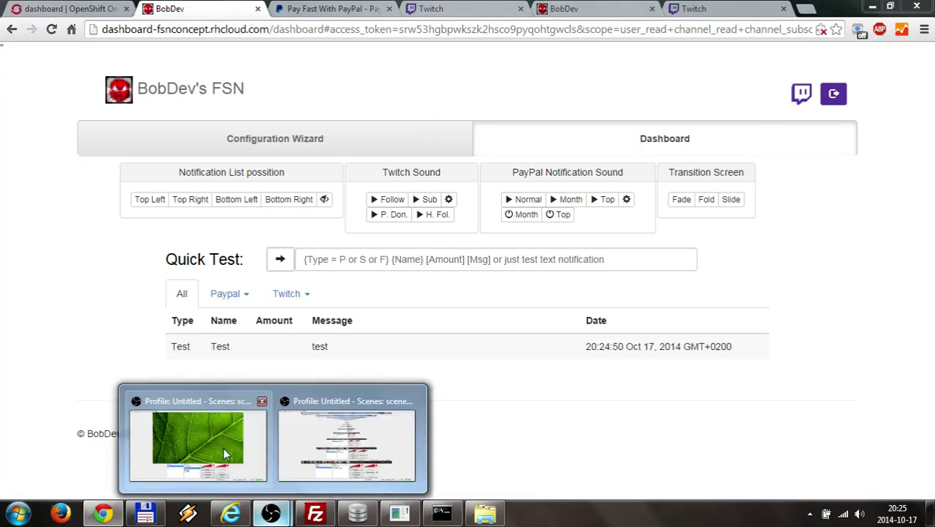
left_click(223, 447)
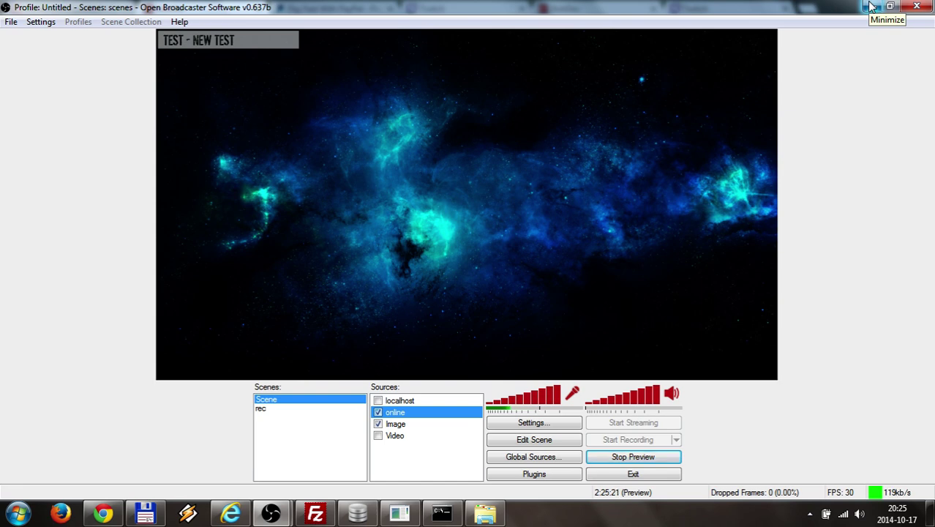
- Minimize OBS to reveal the FSN dashboard listing the 'test' notification
left_click(871, 7)
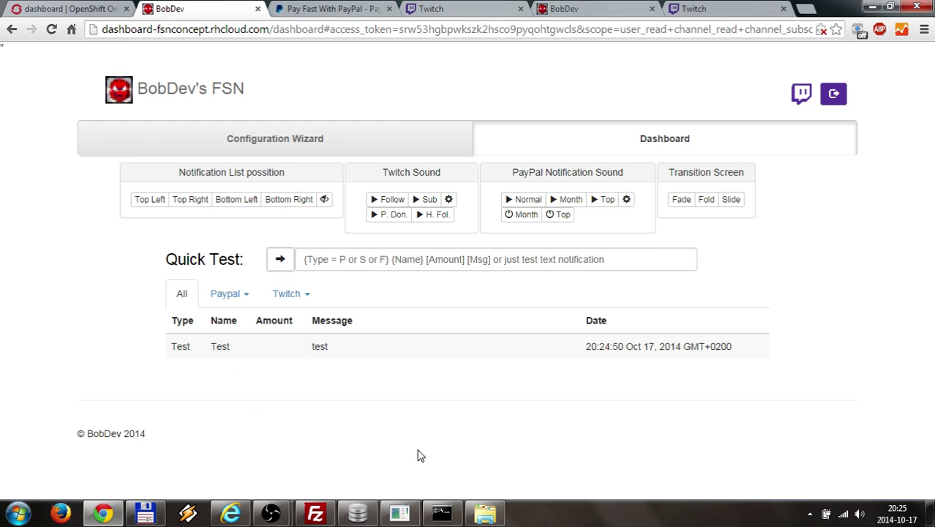
- Close the cmd server and mongod consoles, then bring up Total Commander on Downloads
left_click(442, 514)
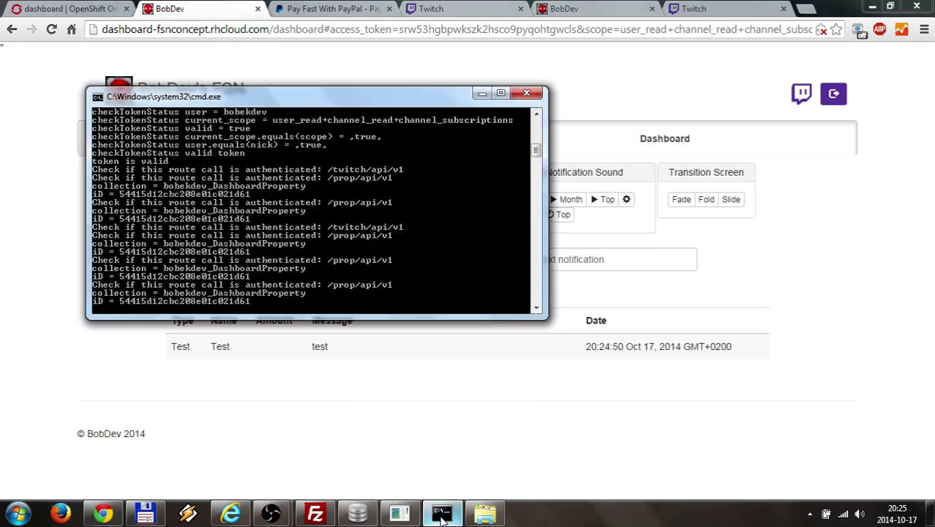
left_click(526, 93)
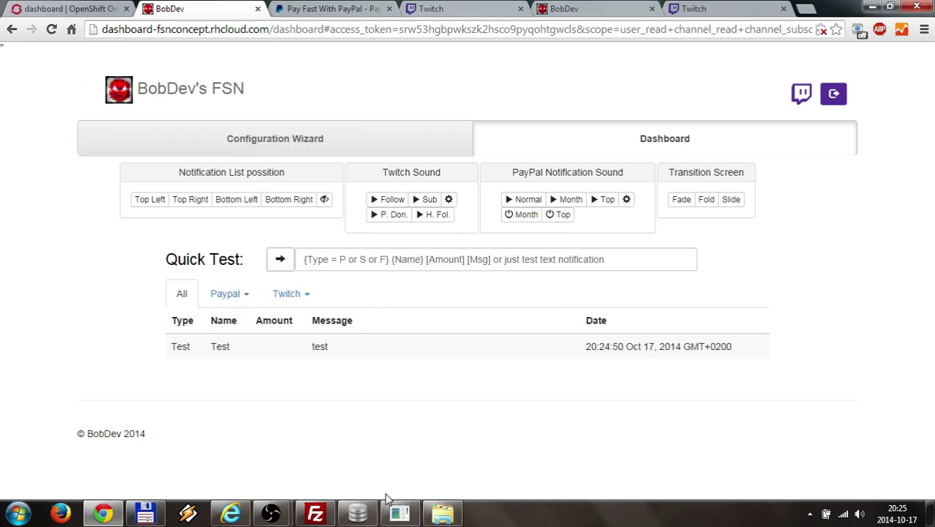
left_click(400, 514)
left_click(836, 110)
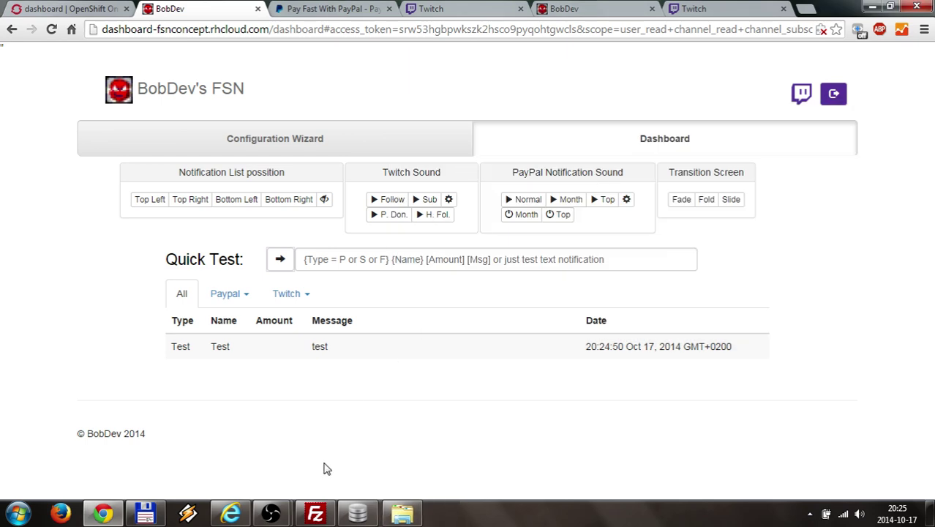
left_click(145, 515)
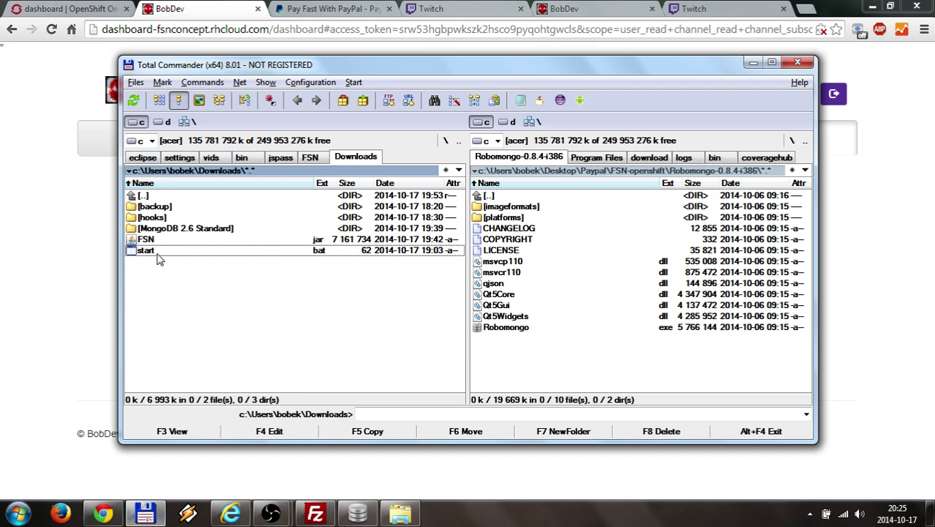
- Navigate into Downloads\MongoDB 2.6 Standard\bin and select mongod.exe
right_click(155, 242)
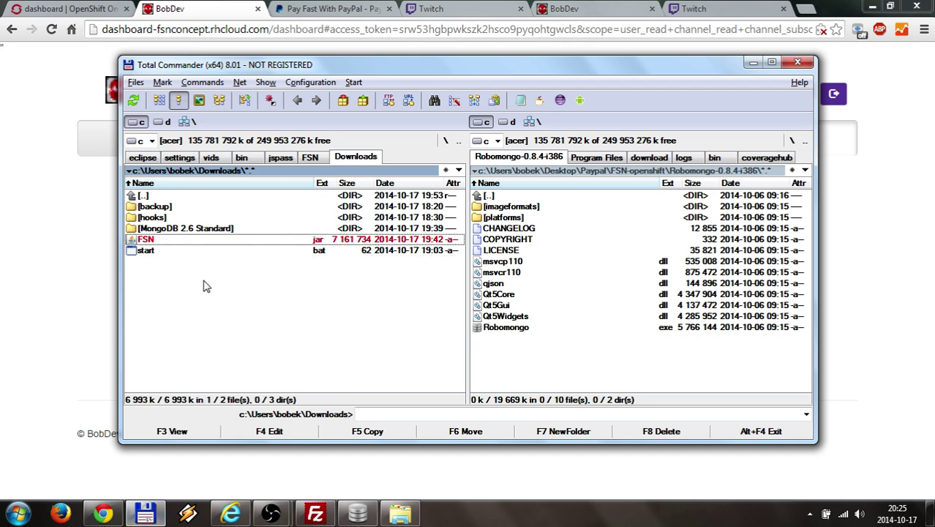
right_click(156, 242)
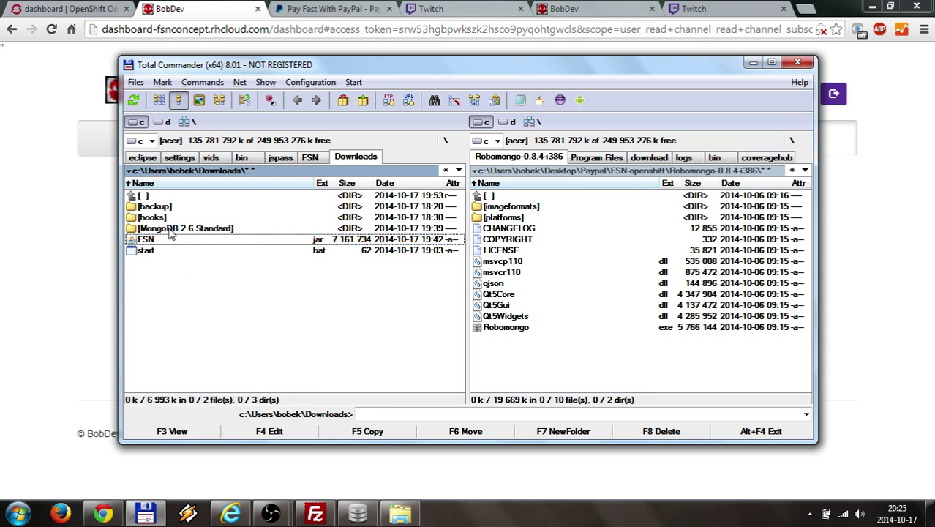
right_click(171, 229)
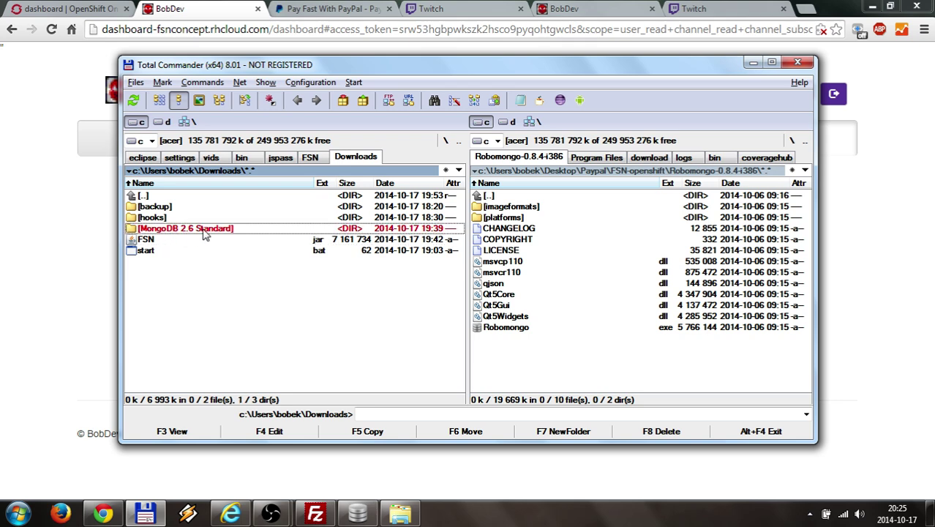
double_click(204, 231)
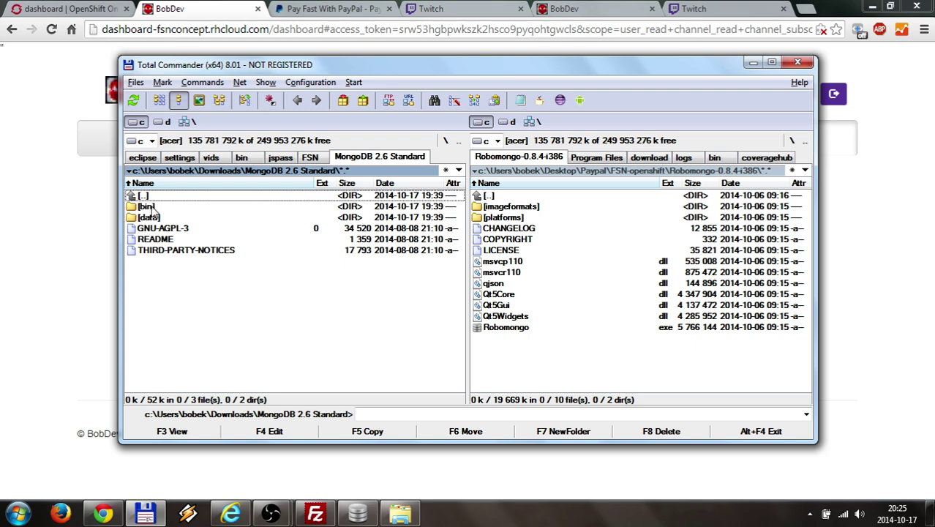
mouse_move(350, 516)
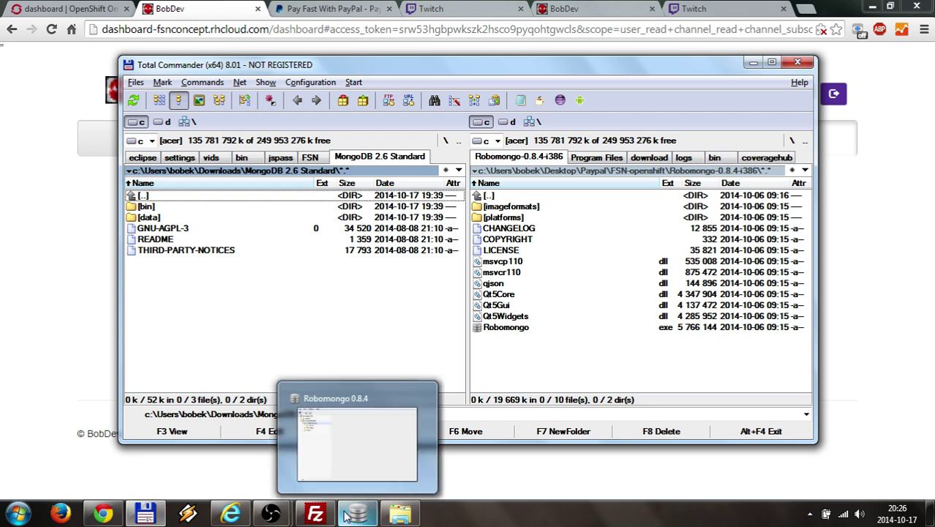
double_click(148, 207)
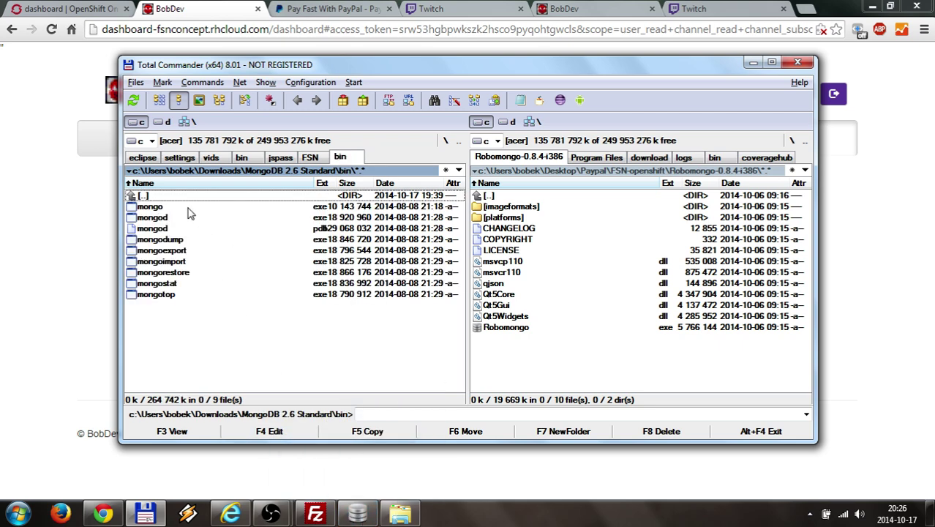
left_click(143, 217, "ctrl")
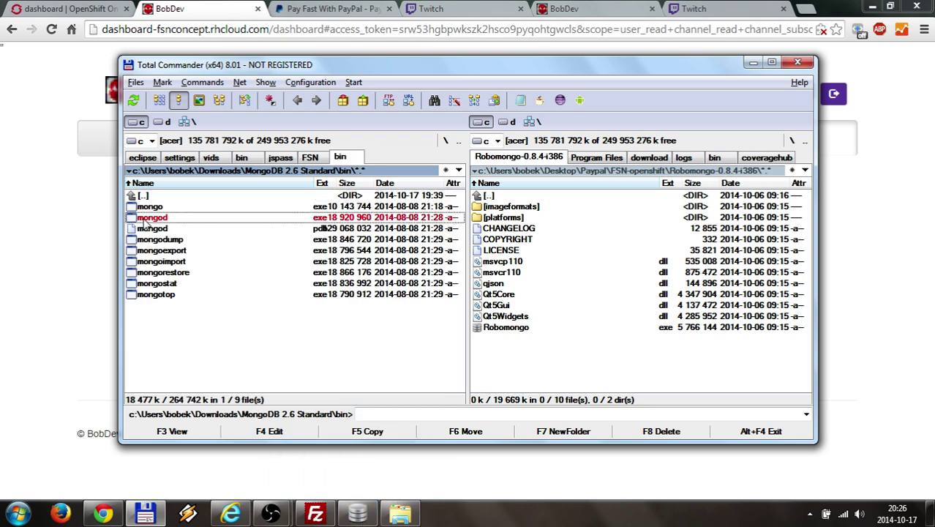
left_click(165, 218, "ctrl")
left_click(168, 219, "ctrl")
- Launch mongod.exe, inspect the data\db folder in Total Commander, and return to the mongod console
double_click(162, 220)
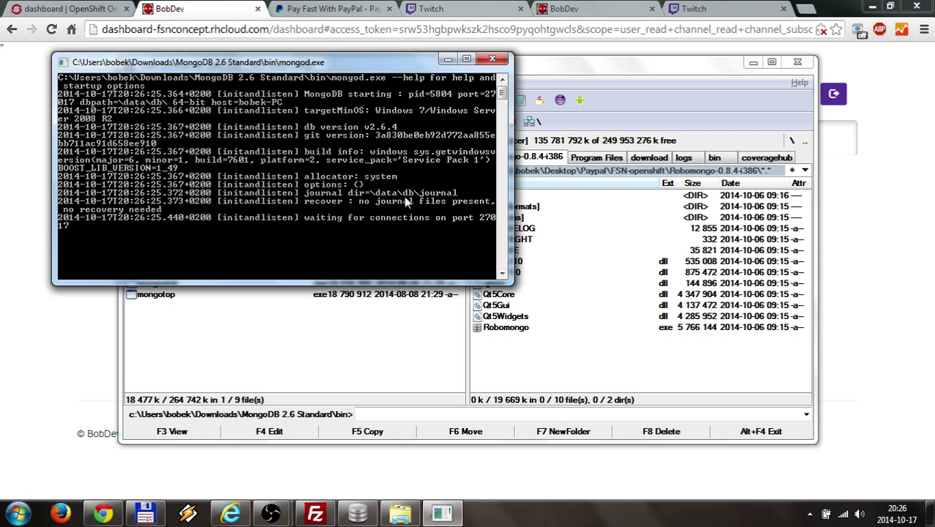
left_click(288, 330)
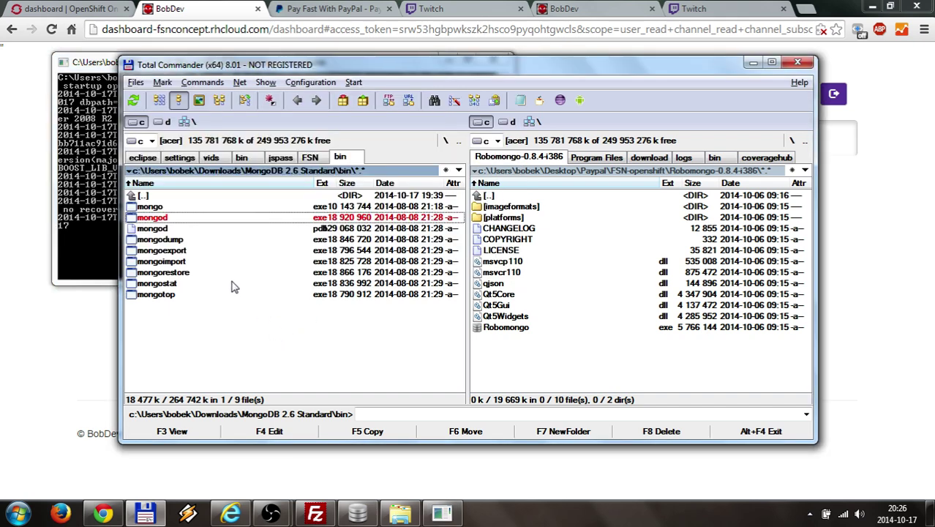
double_click(174, 196)
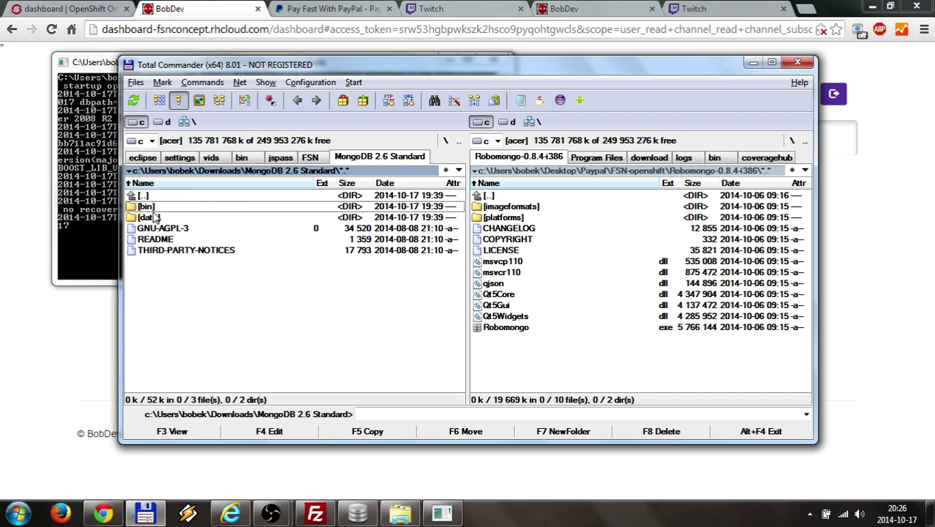
double_click(155, 218)
double_click(155, 207)
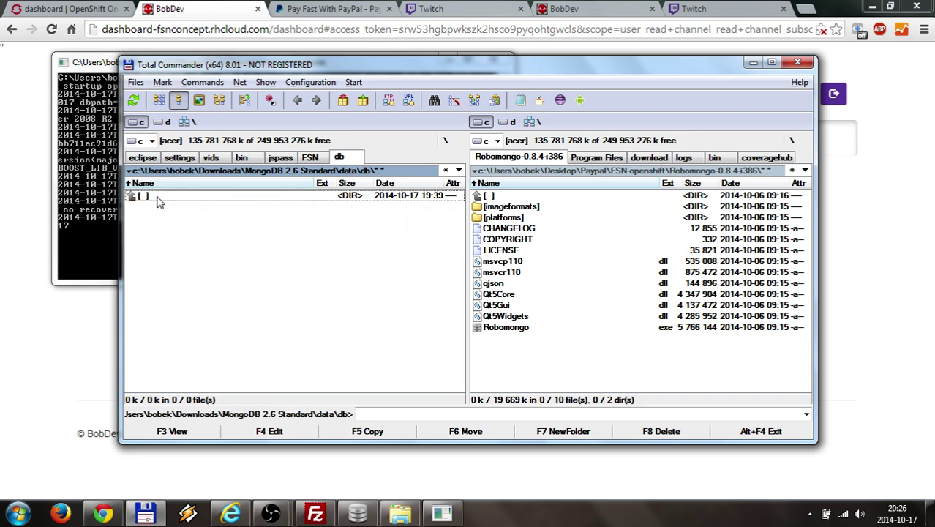
double_click(155, 199)
double_click(155, 199)
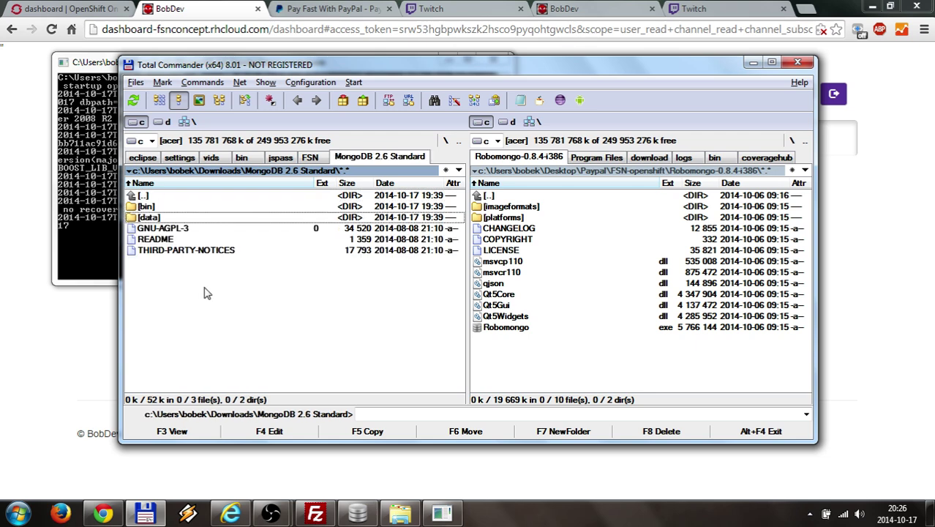
left_click(106, 154)
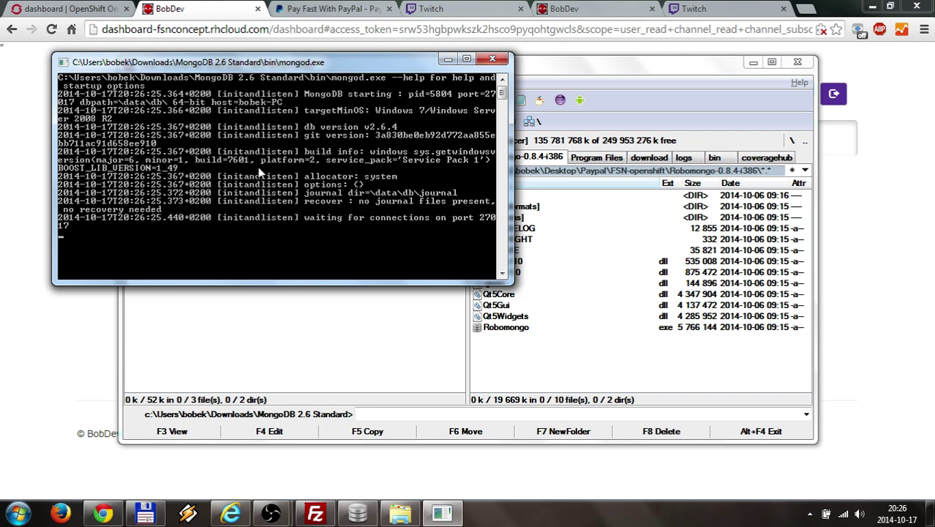
- Minimize the mongod console and run start.bat from Downloads to launch the FSN server
left_click(445, 62)
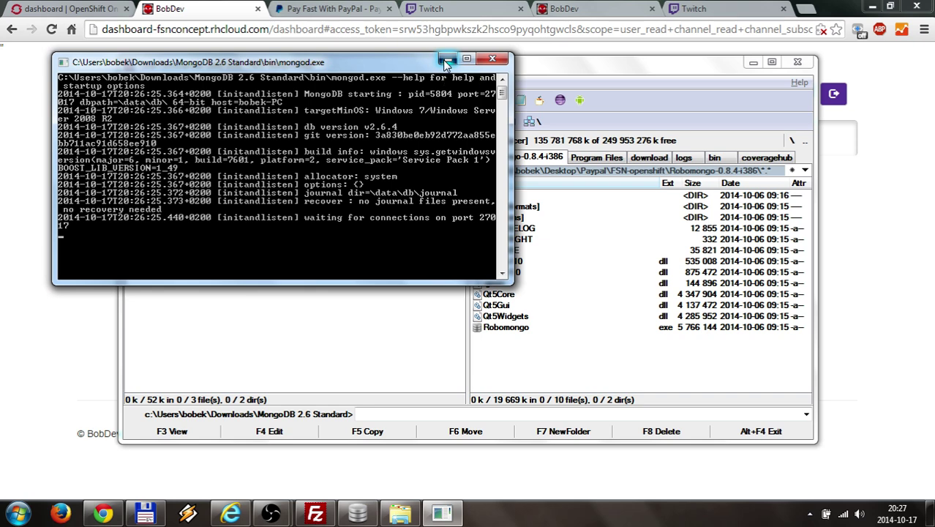
left_click(445, 62)
double_click(165, 196)
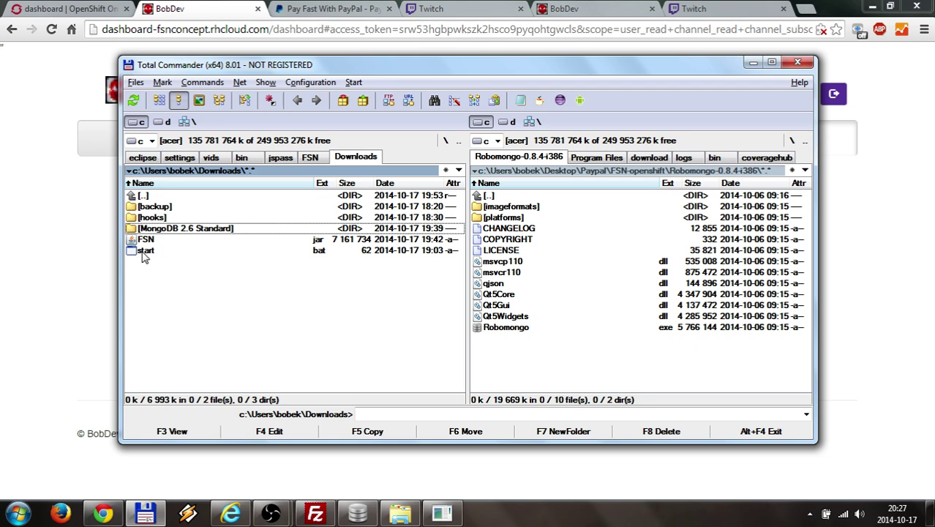
double_click(147, 253)
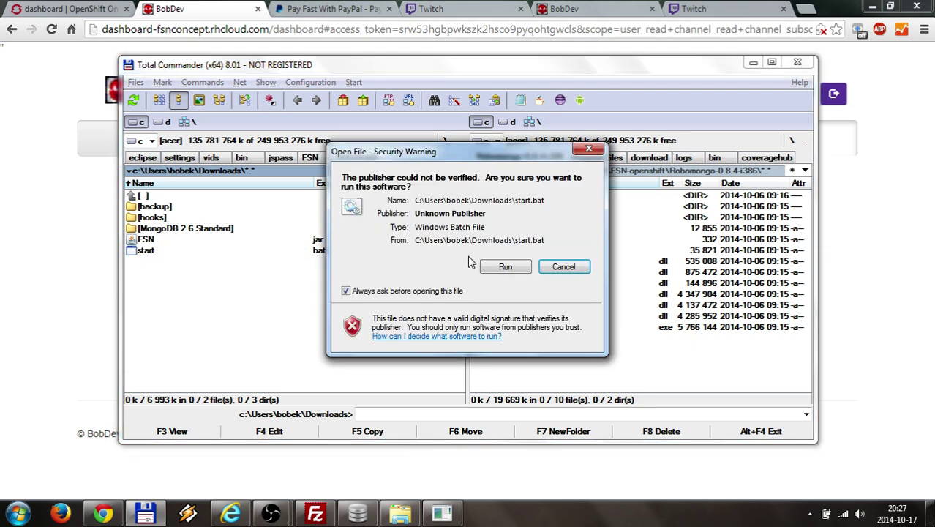
left_click(504, 265)
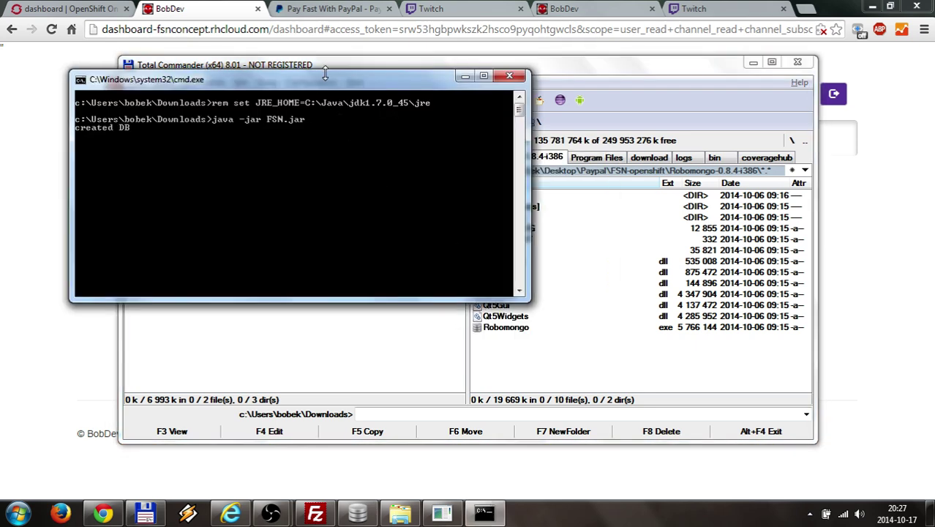
left_click_drag(325, 70, 325, 79)
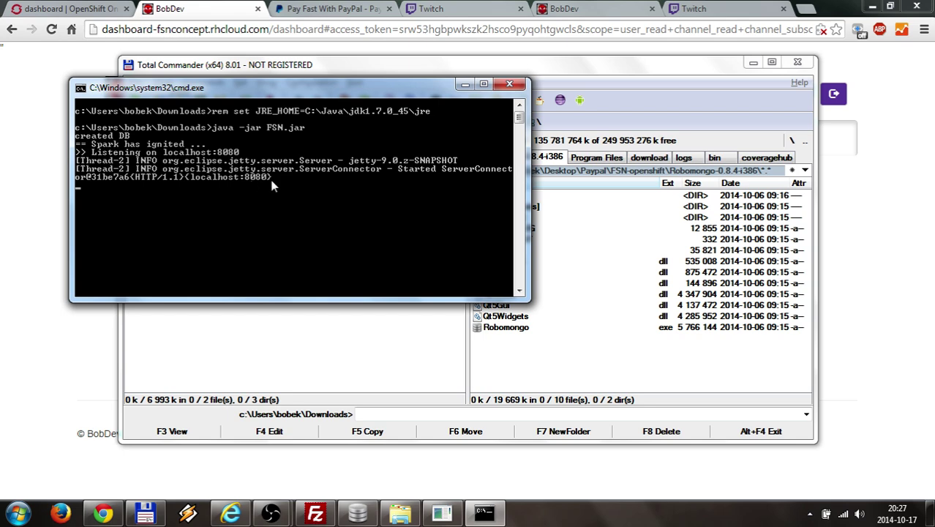
- Close the FSN server and run start.bat on port 8181 from a new command prompt in Downloads
left_click(509, 84)
left_click(369, 413)
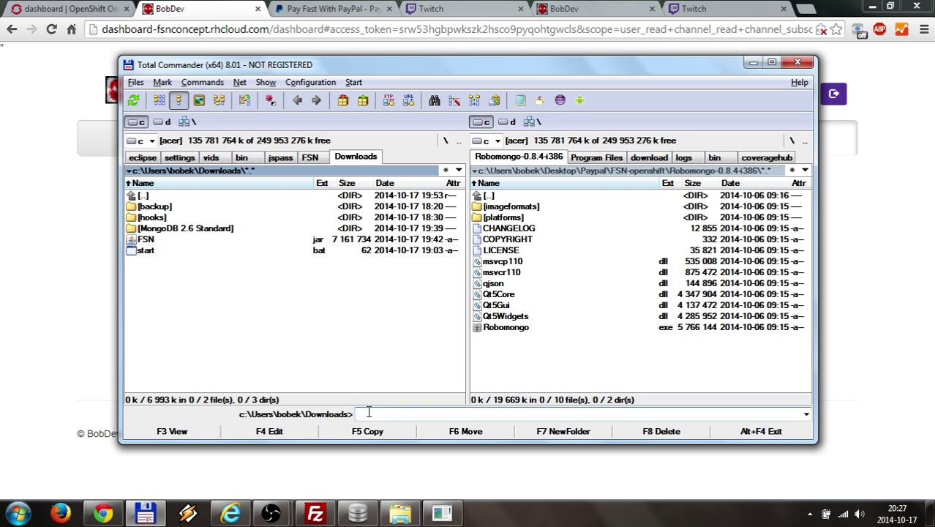
type("cmd")
key("Return")
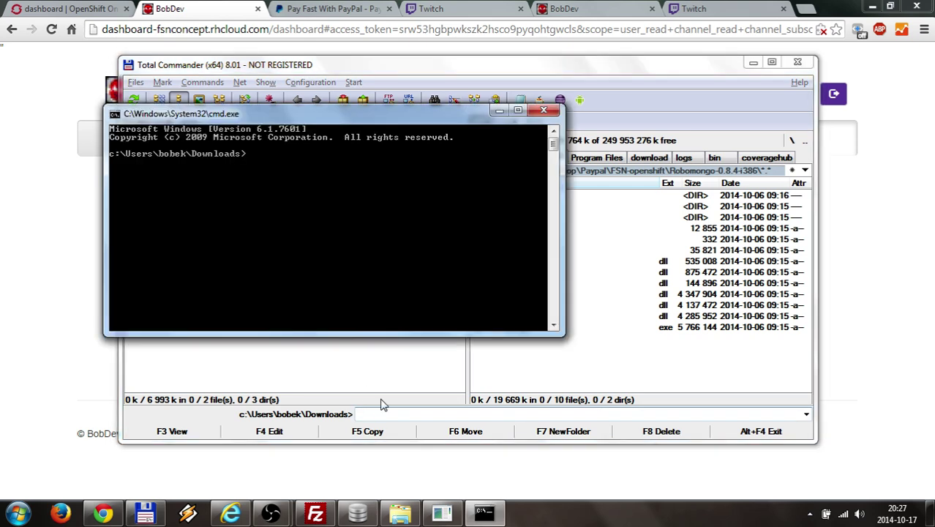
left_click_drag(364, 117, 531, 167)
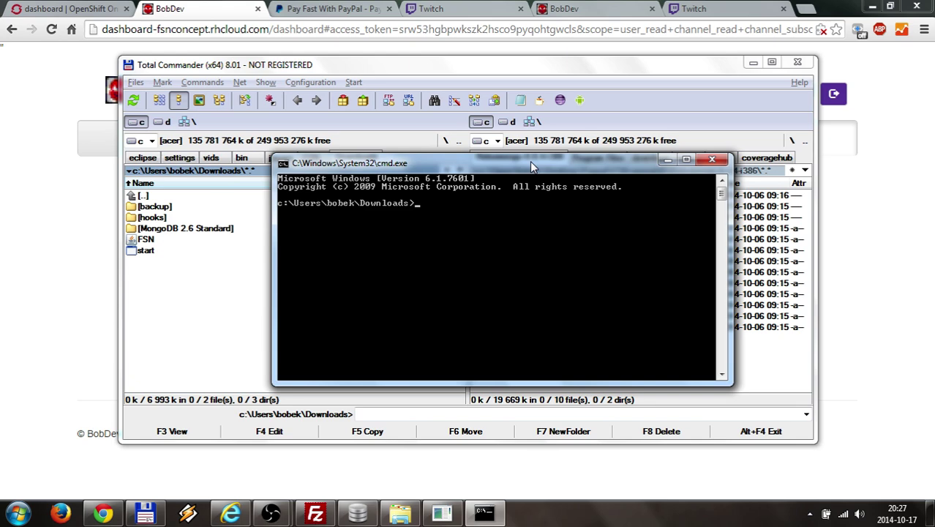
type("start.bat 8181")
key("Return")
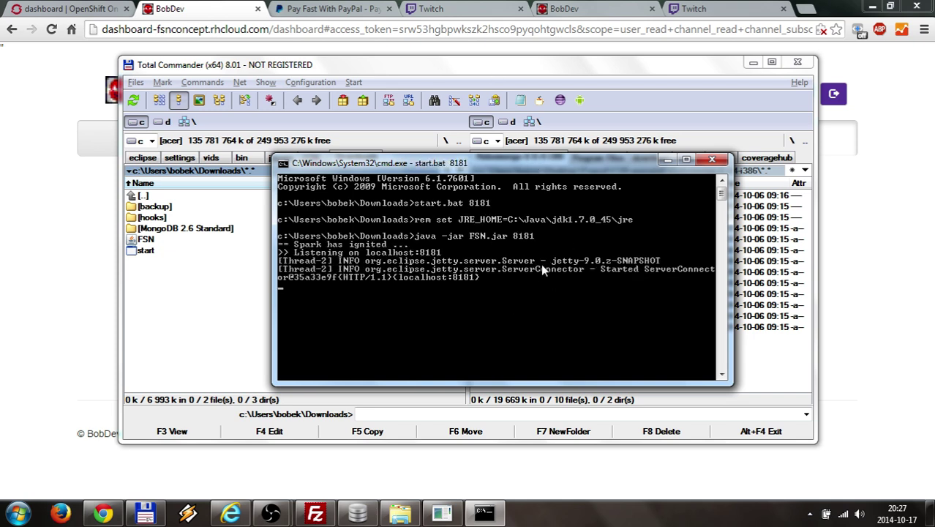
- Close the 8181 server, relaunch start.bat on localhost:8080 minimized, and return to the browser
left_click(711, 159)
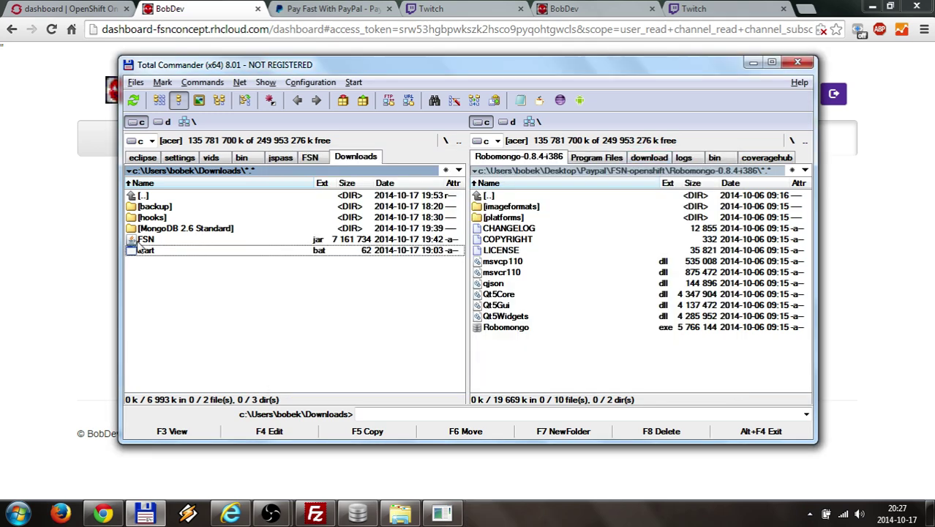
double_click(159, 253)
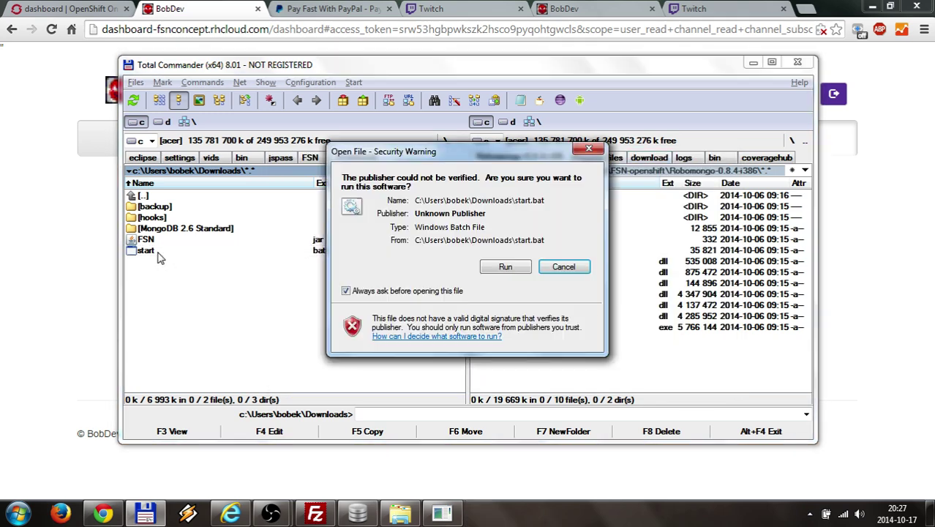
left_click(500, 264)
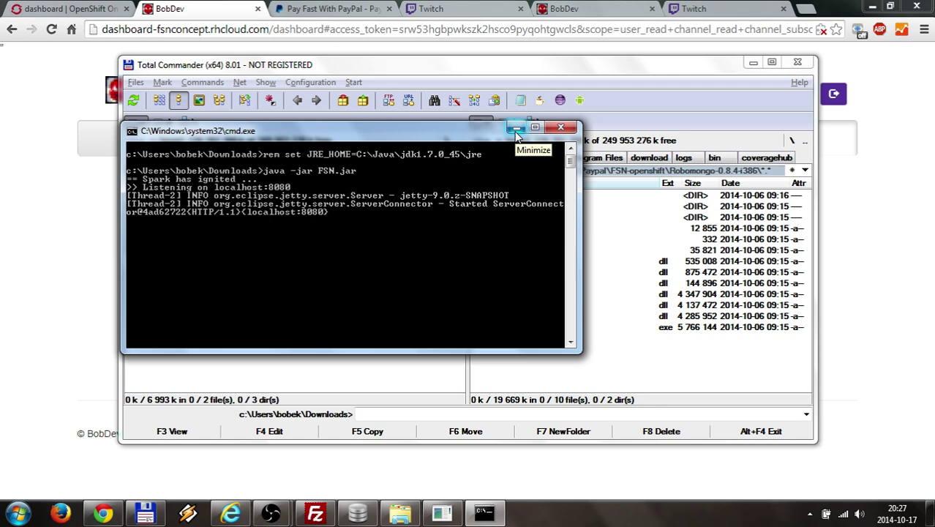
left_click(517, 132)
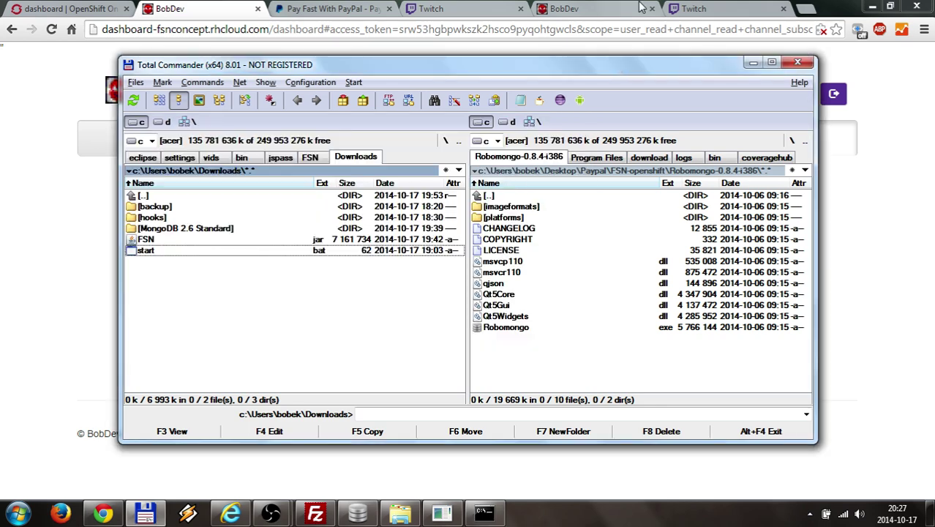
left_click(674, 15)
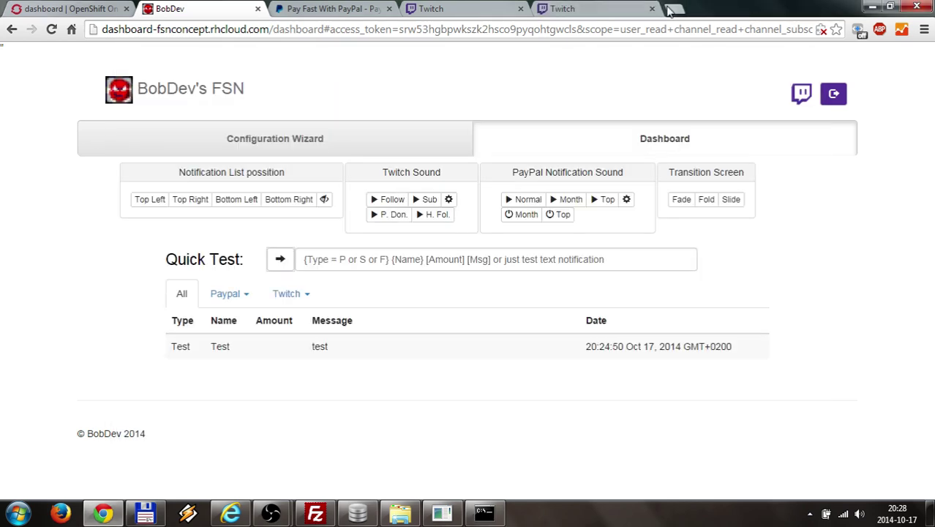
- Open localhost:8080 in a new tab and select the client ID and registration instructions
key("ctrl+t")
type("localhost:8080")
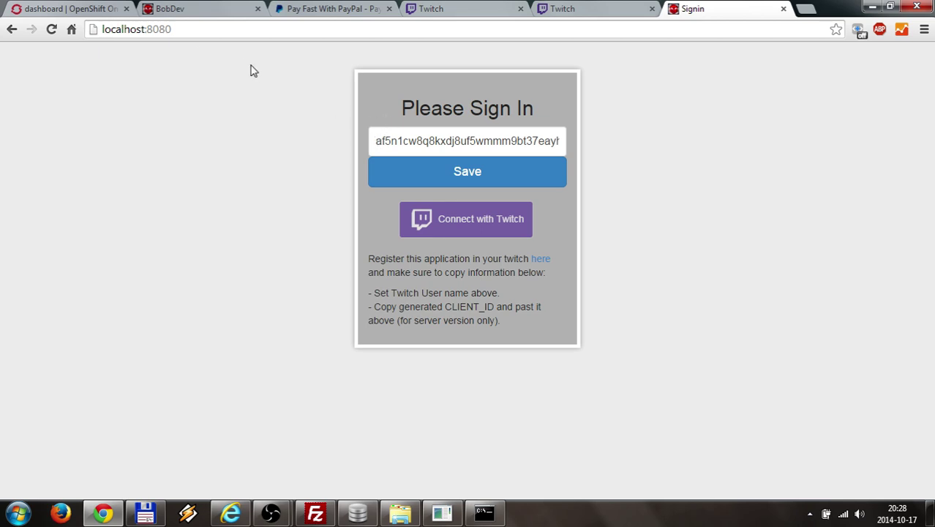
left_click_drag(177, 30, 142, 29)
left_click_drag(375, 140, 591, 140)
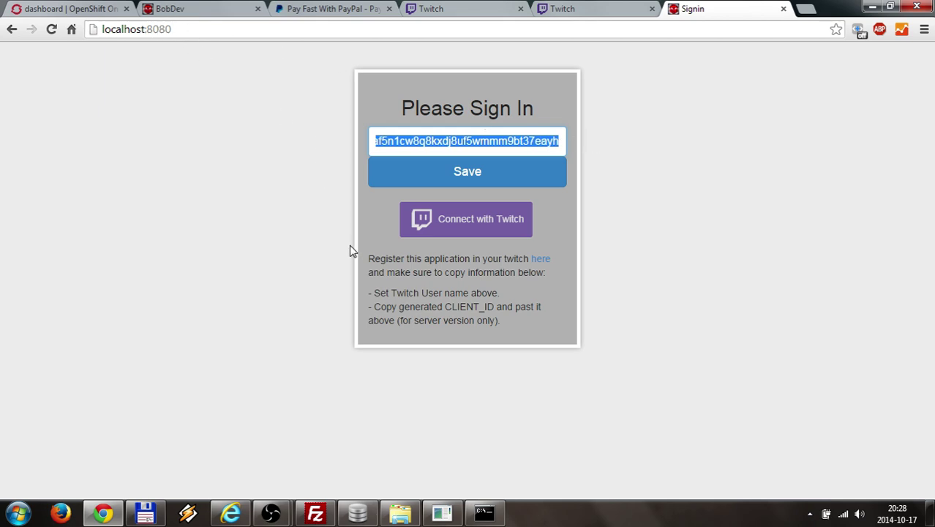
left_click_drag(368, 255, 480, 320)
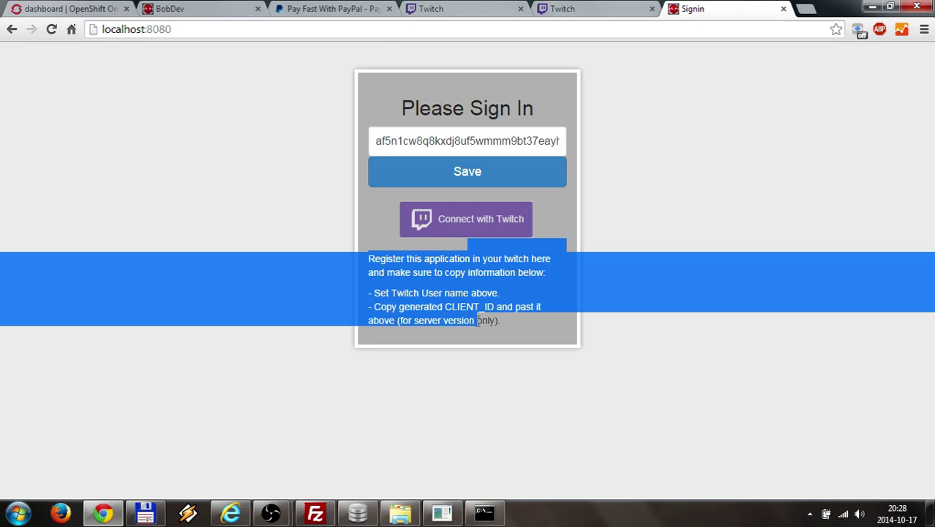
left_click(352, 226)
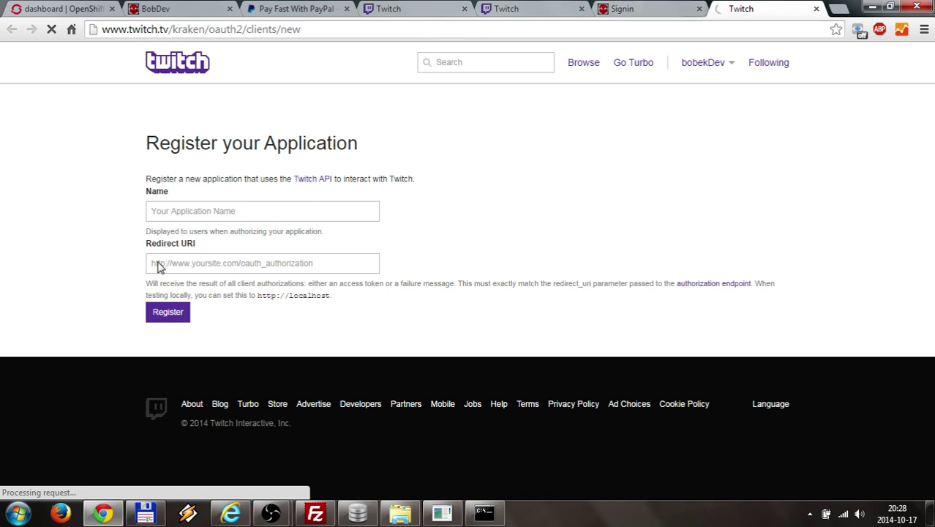
- Copy the local page address, open Twitch registration, and paste it as Redirect URI without the trailing slash
left_click(654, 6)
left_click(179, 29)
key("ctrl+c")
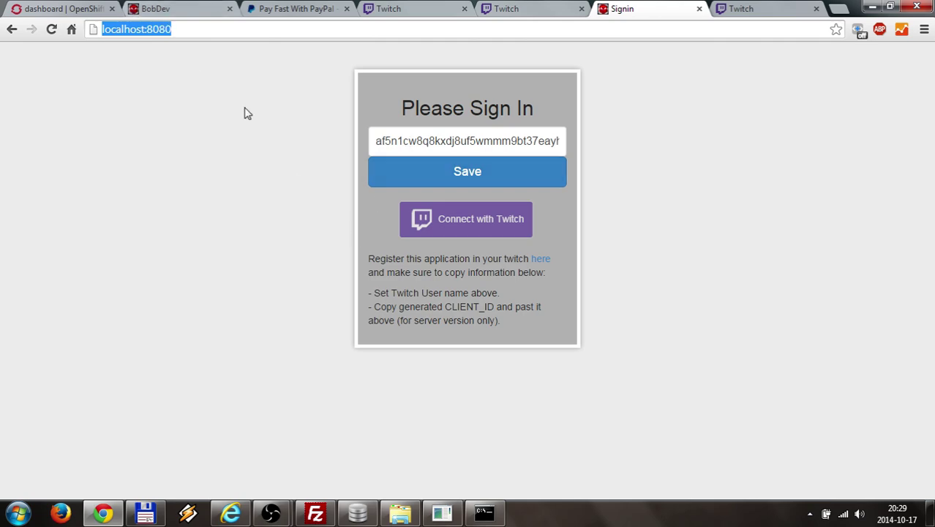
left_click(541, 259)
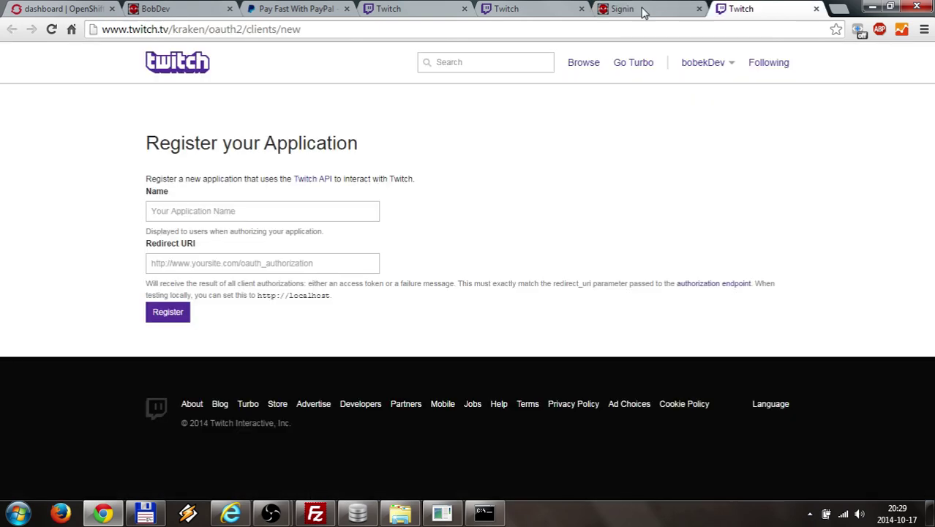
left_click(212, 268)
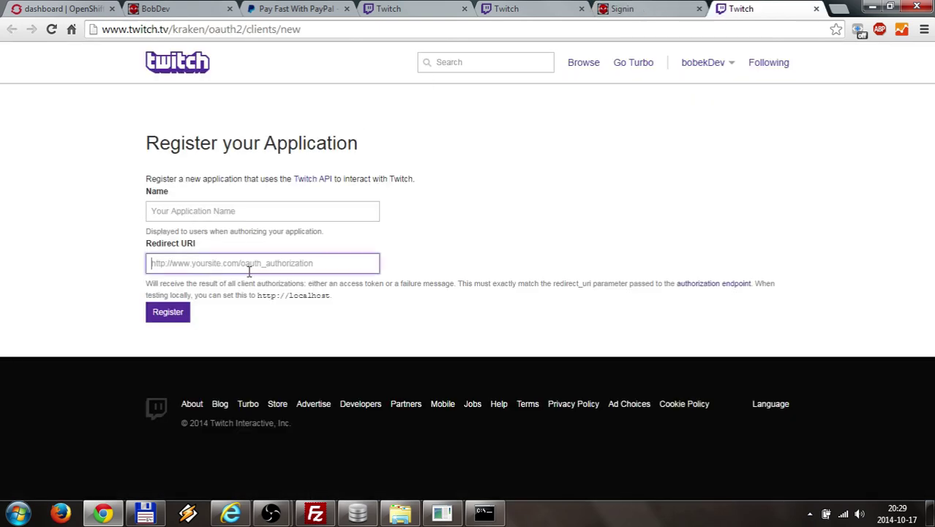
key("ctrl+v")
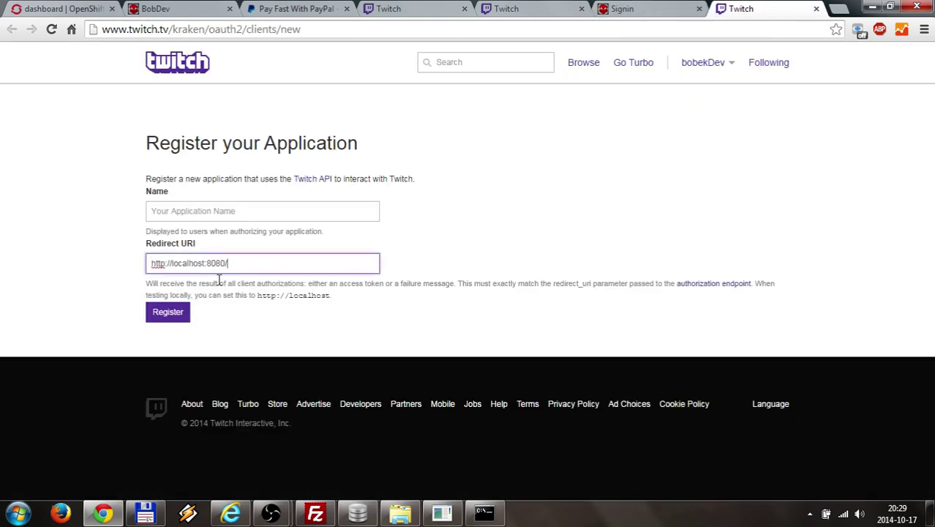
key("BackSpace")
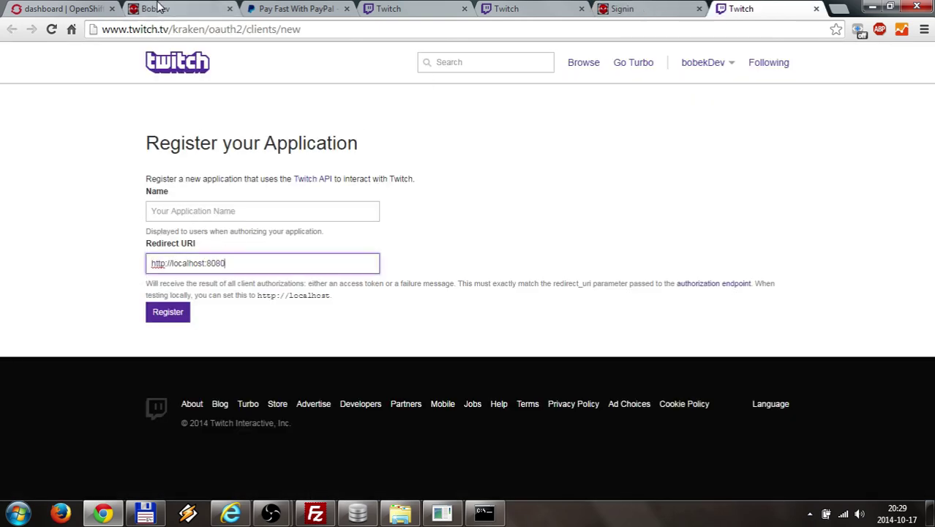
left_click(159, 8)
left_click_drag(102, 29, 269, 29)
key("ctrl+c")
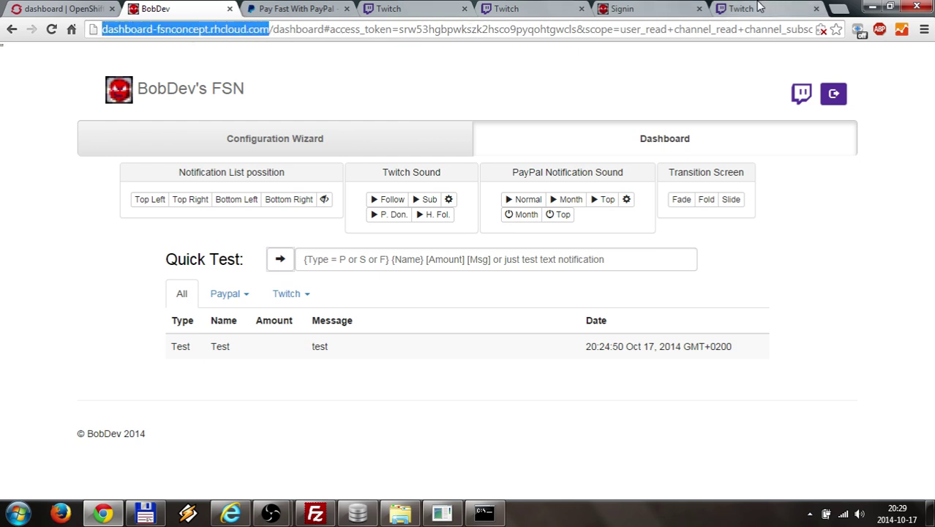
left_click(760, 7)
left_click_drag(238, 257, 123, 263)
key("ctrl+v")
type("/")
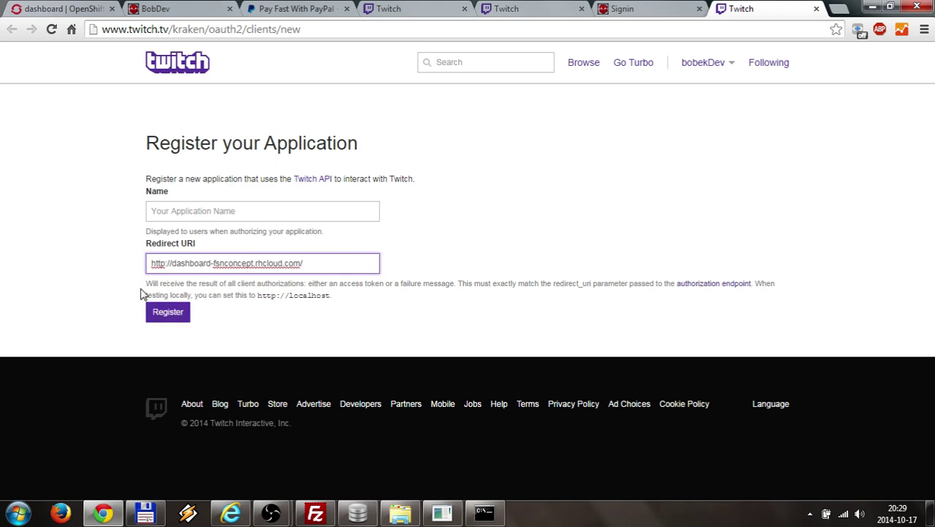
left_click(633, 9)
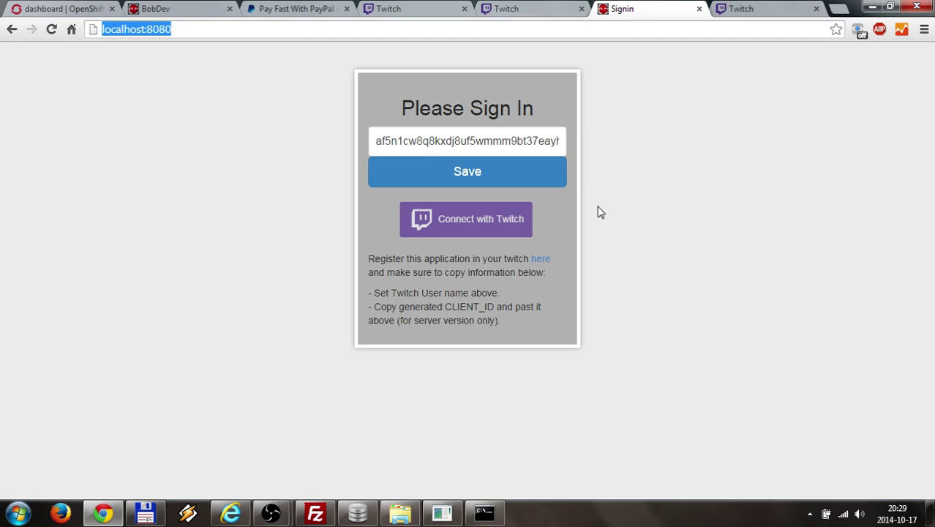
- Save the entered client ID on the FSN sign-in card
left_click(444, 176)
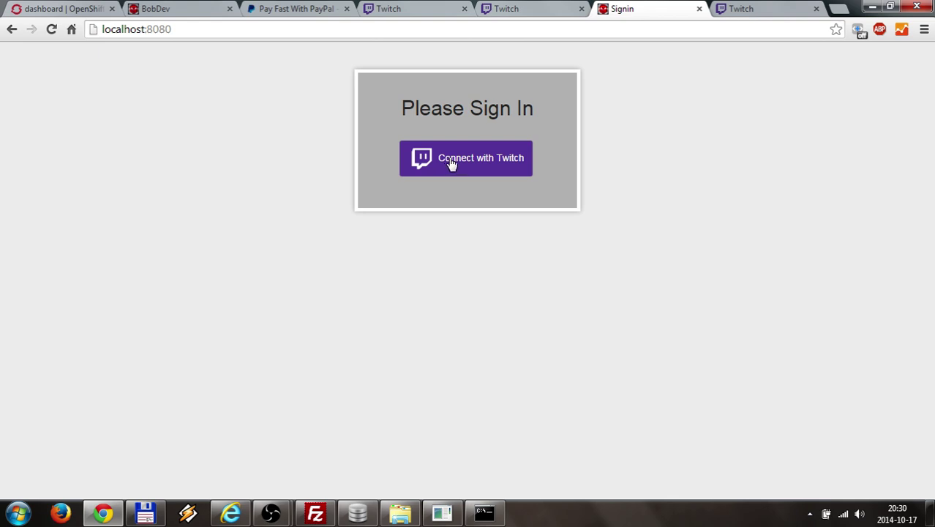
- Connect the local FSN to Twitch and dismiss the Java application prompt
left_click(450, 162)
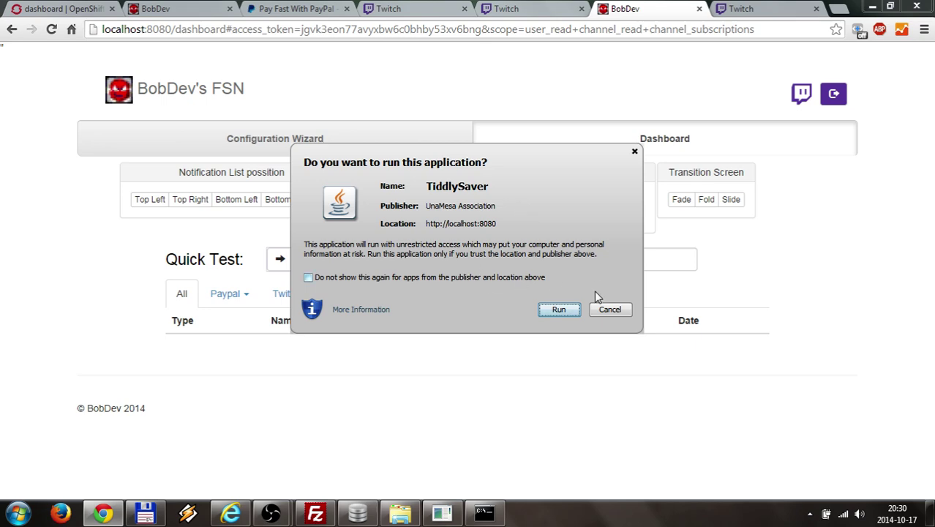
left_click(609, 310)
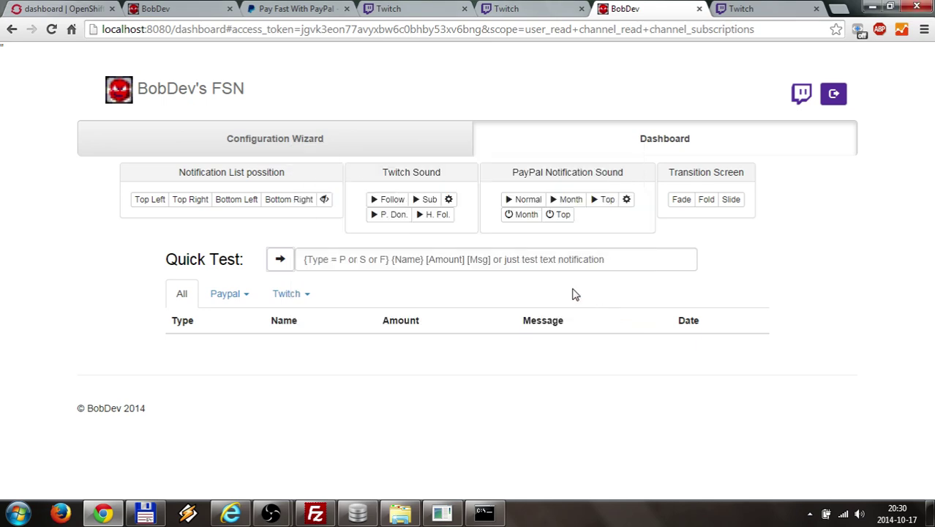
- Open the configuration wizard and enable Twitch follower notifications
left_click(335, 138)
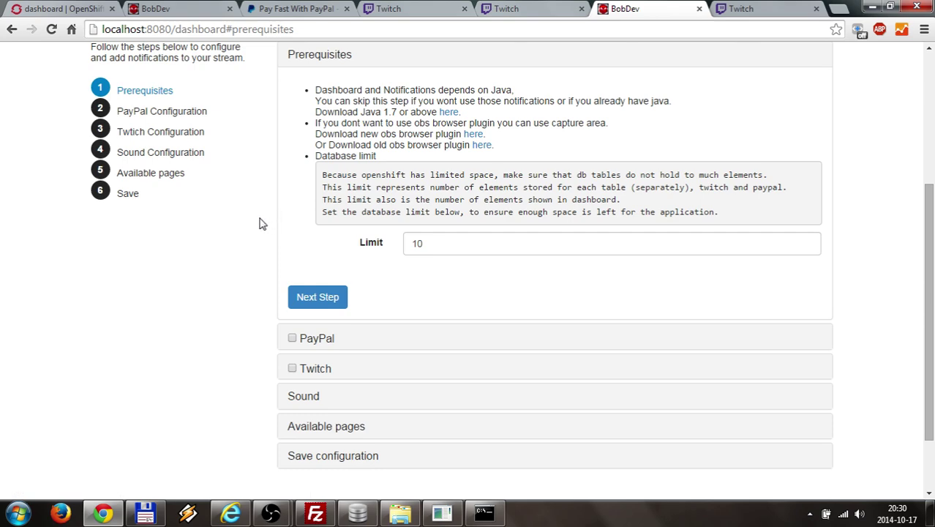
scroll(235, 223, "down", 1)
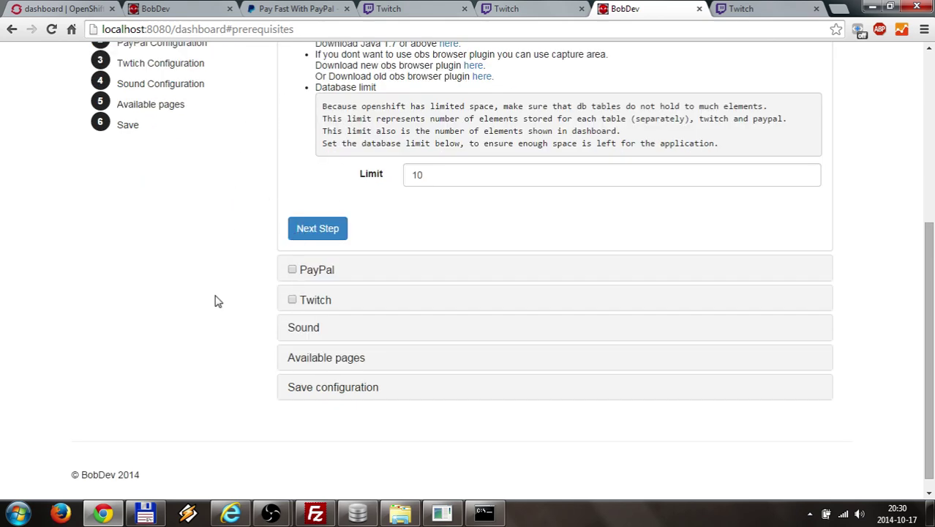
scroll(216, 299, "up", 1)
scroll(218, 301, "down", 1)
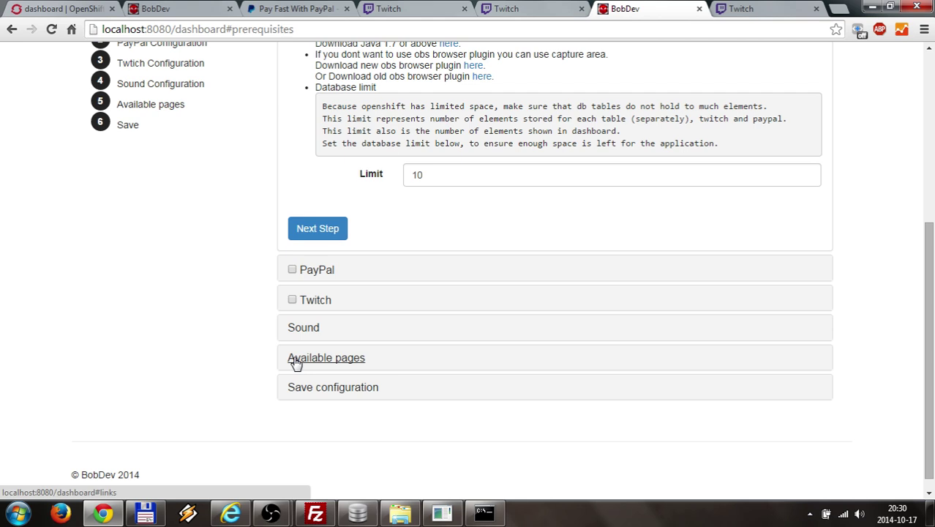
left_click(315, 301)
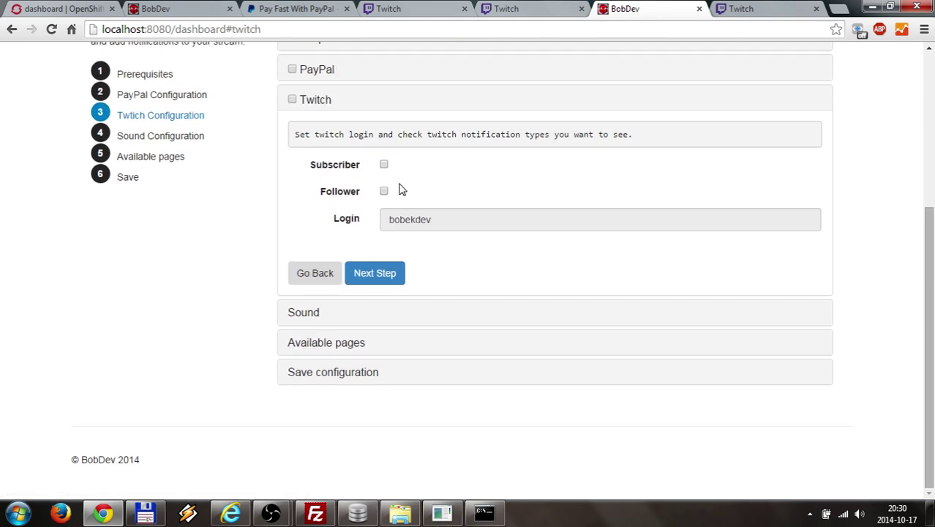
left_click(385, 192)
- Copy the allInOne page link from the Available pages list
left_click(303, 345)
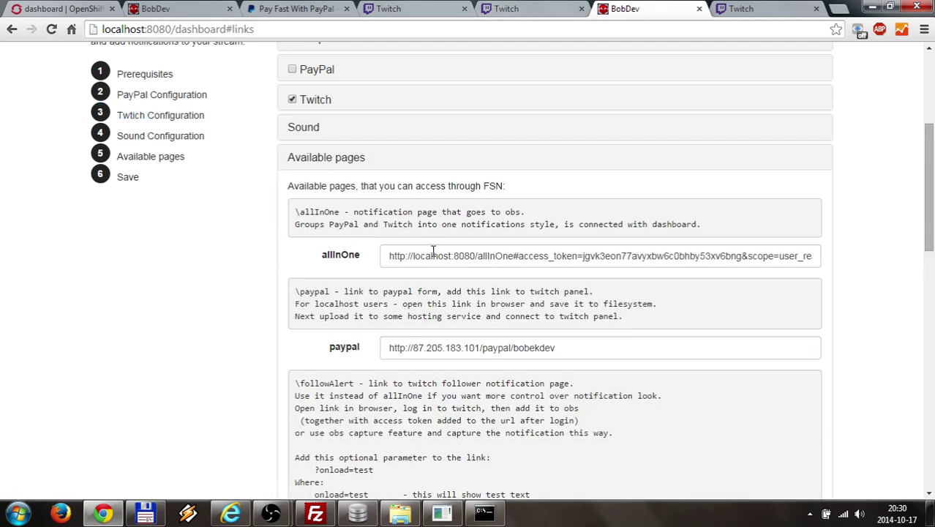
left_click(427, 256)
key("ctrl+a")
right_click(406, 257)
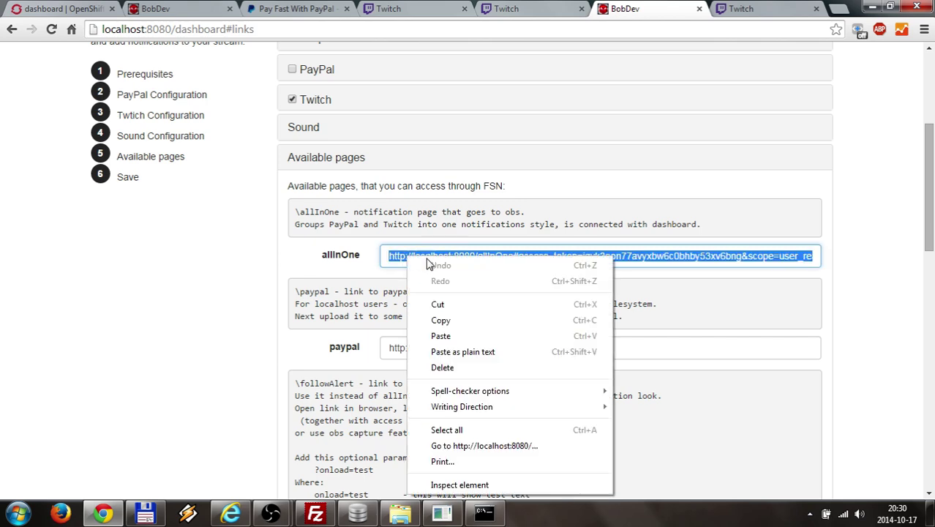
left_click(447, 317)
- Save the wizard configuration in the Save configuration step
scroll(368, 290, "down", 10)
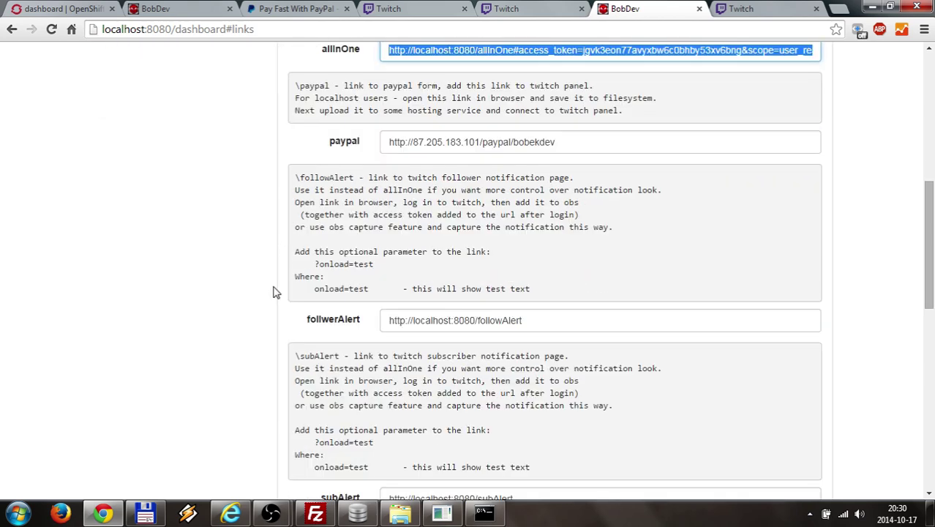
scroll(316, 418, "down", 2)
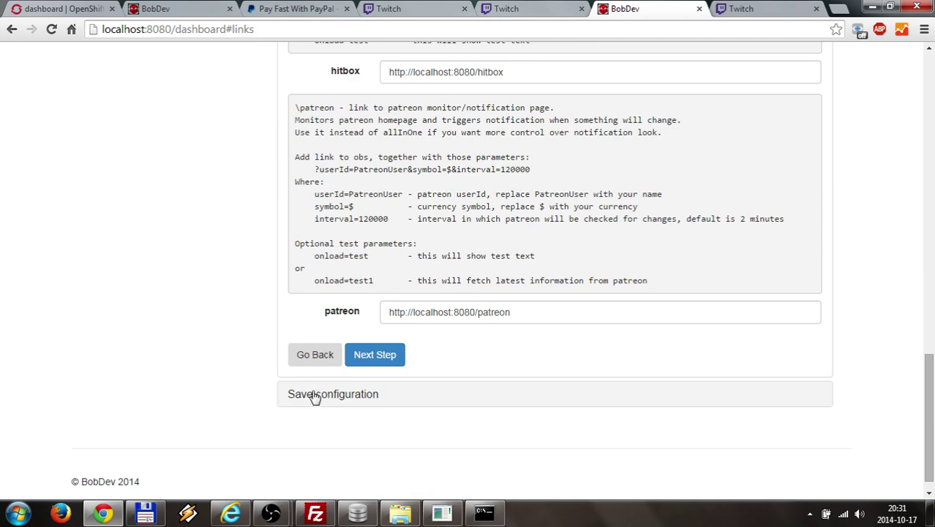
left_click(313, 395)
left_click(319, 316)
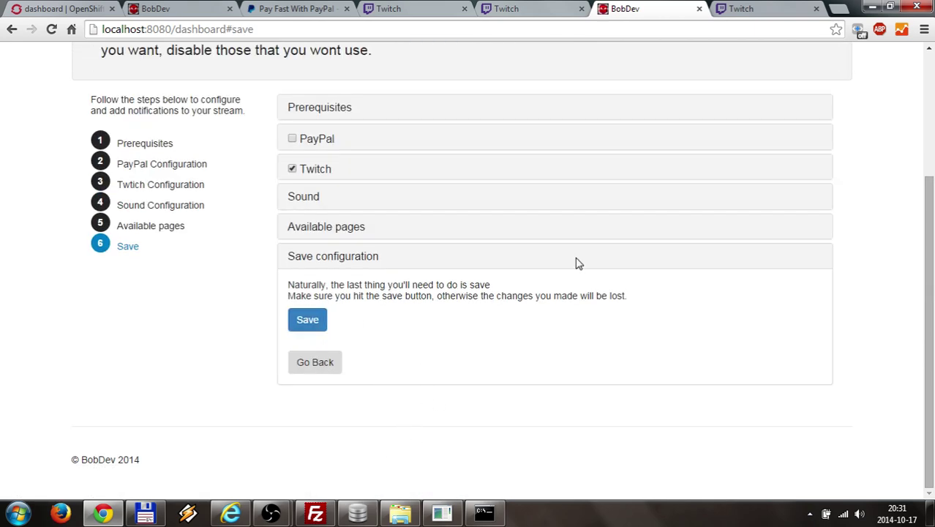
scroll(578, 262, "up", 3)
- Switch to the dashboard view, then in OBS decline the Java prompt and turn off the online source
left_click(588, 140)
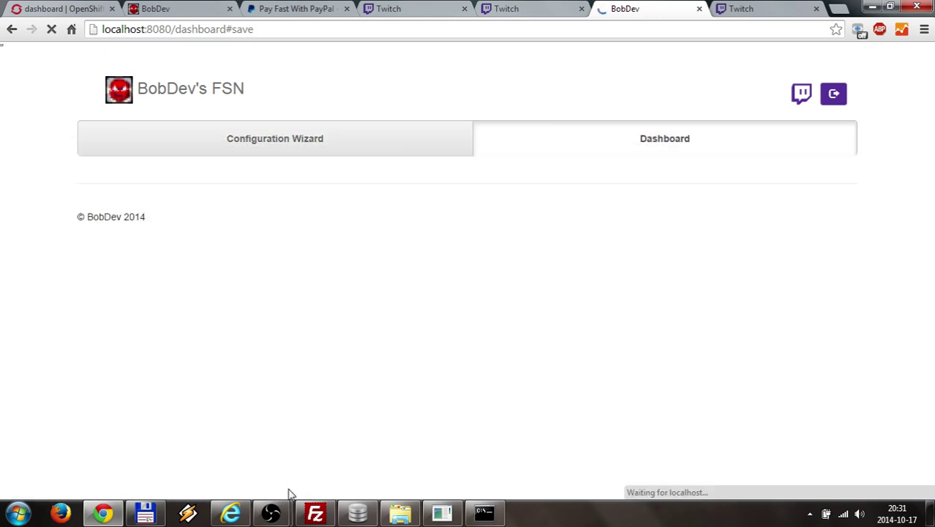
mouse_move(285, 512)
left_click(198, 448)
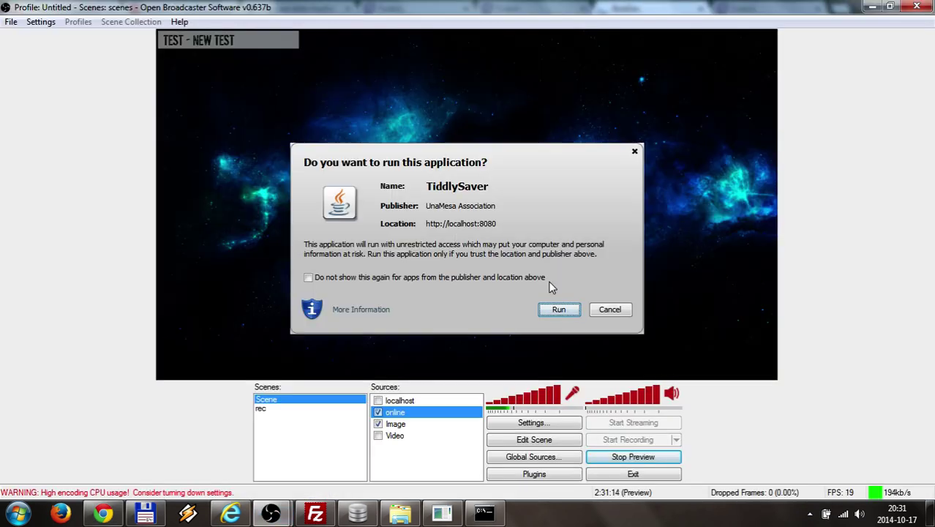
left_click(615, 310)
left_click(378, 412)
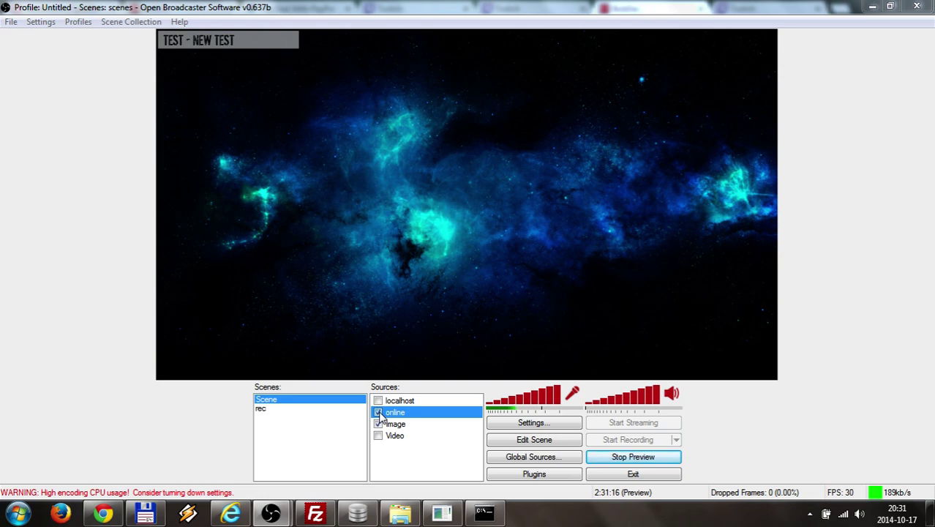
left_click(379, 412)
- Set the localhost browser source's URL to the copied allInOne link
left_click(395, 400)
right_click(401, 401)
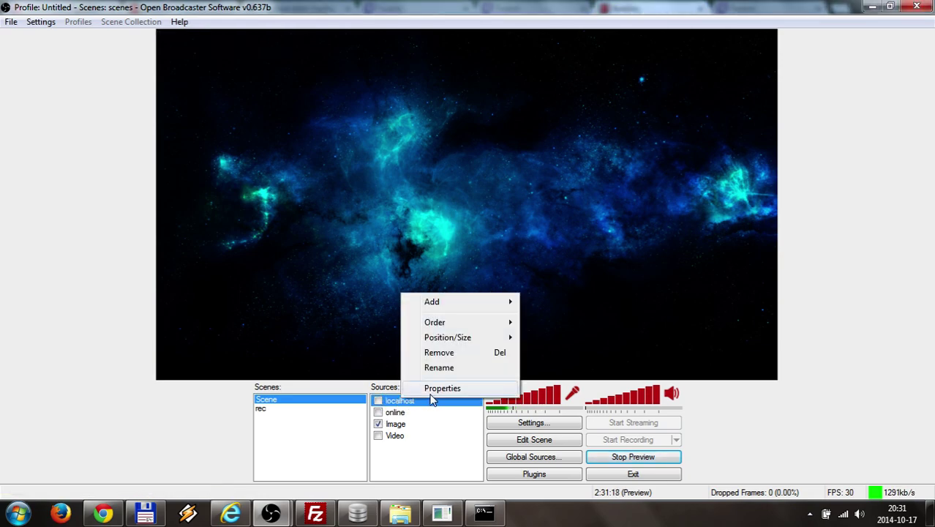
left_click(433, 389)
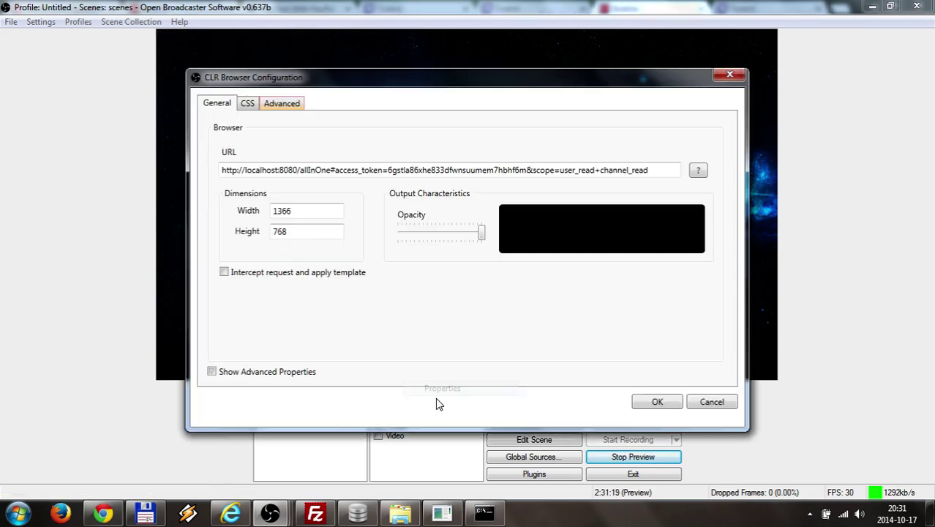
double_click(430, 171)
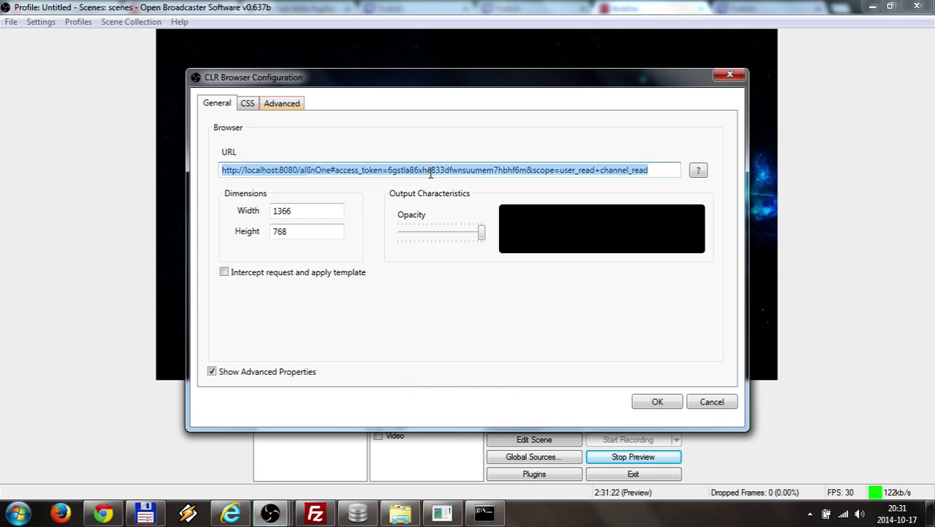
key("ctrl+v")
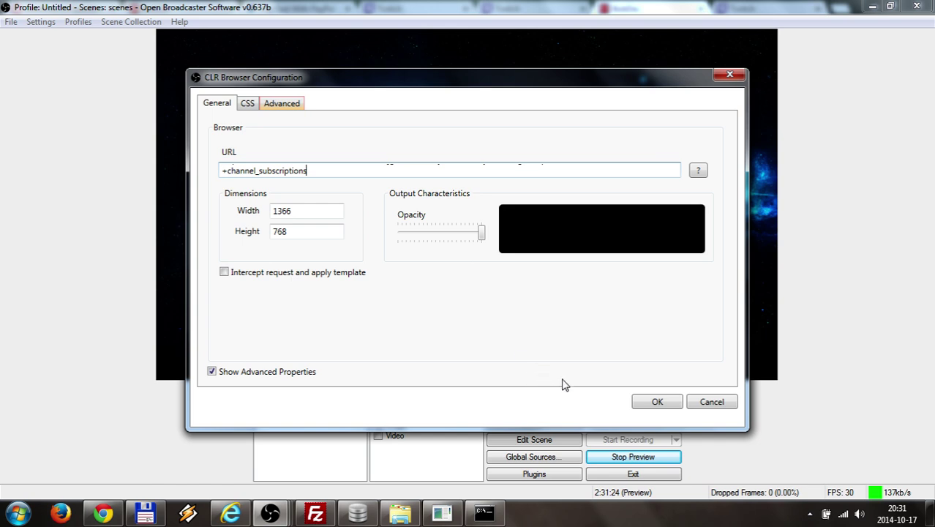
left_click(653, 403)
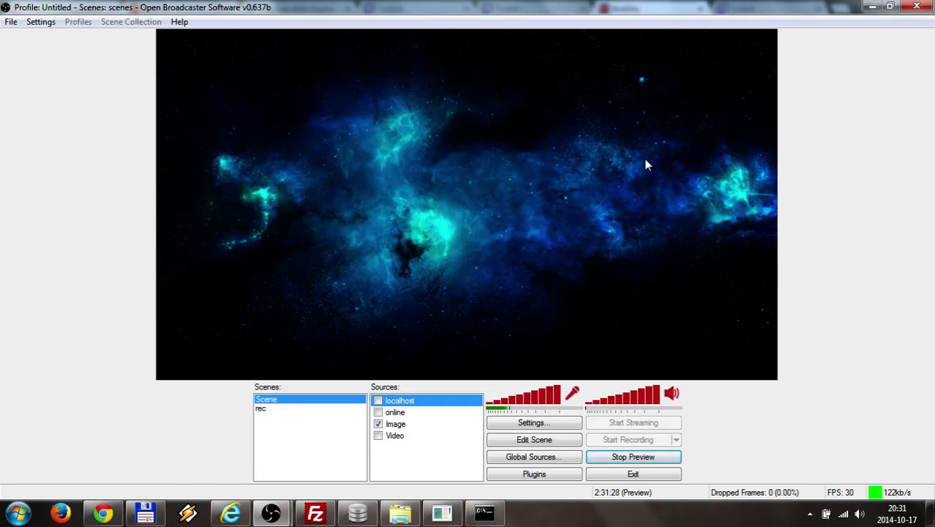
- Send a quick test notification reading 'test' from the FSN dashboard
left_click(874, 6)
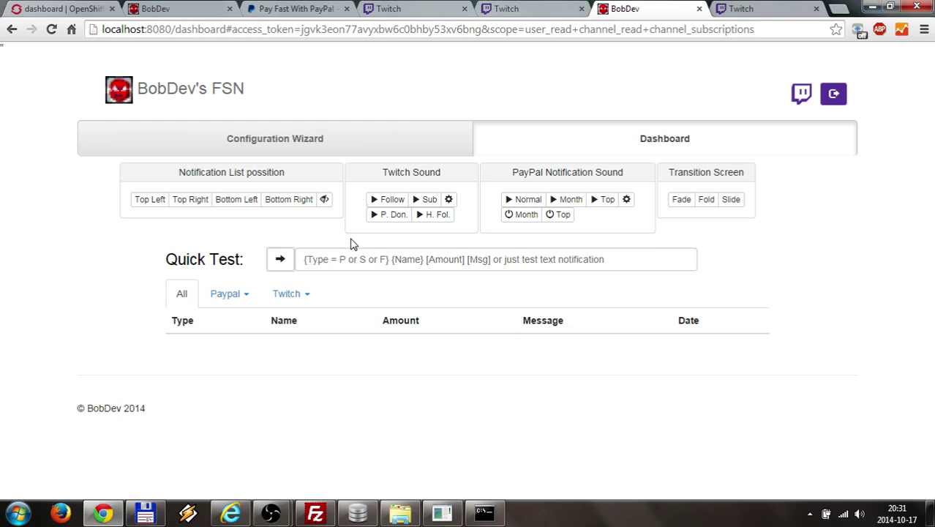
left_click(354, 254)
type("test")
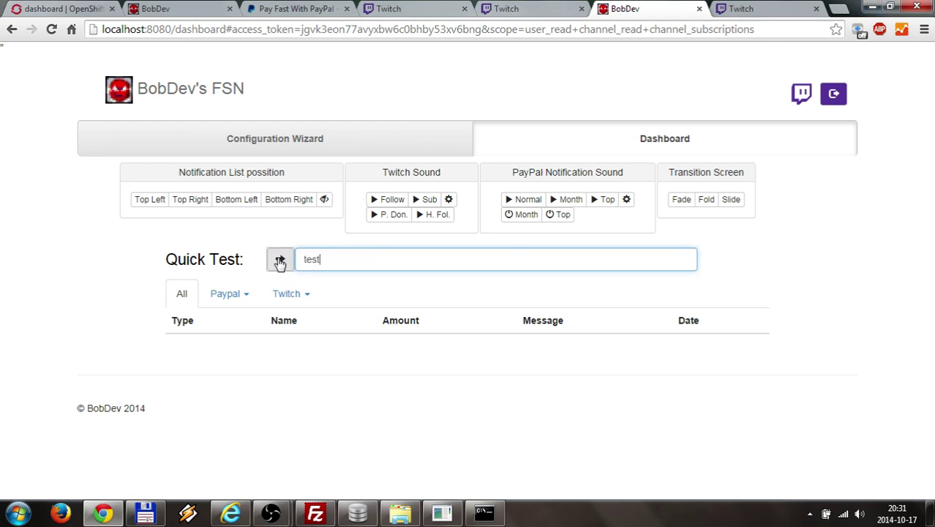
left_click(280, 261)
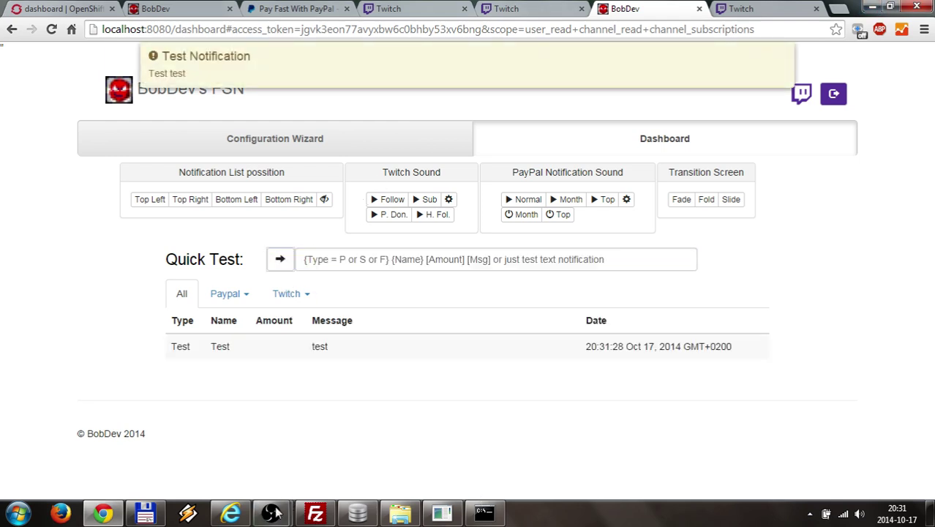
- Enable the localhost source in OBS, then send a second quick test reading 'test2'
mouse_move(271, 515)
left_click(233, 449)
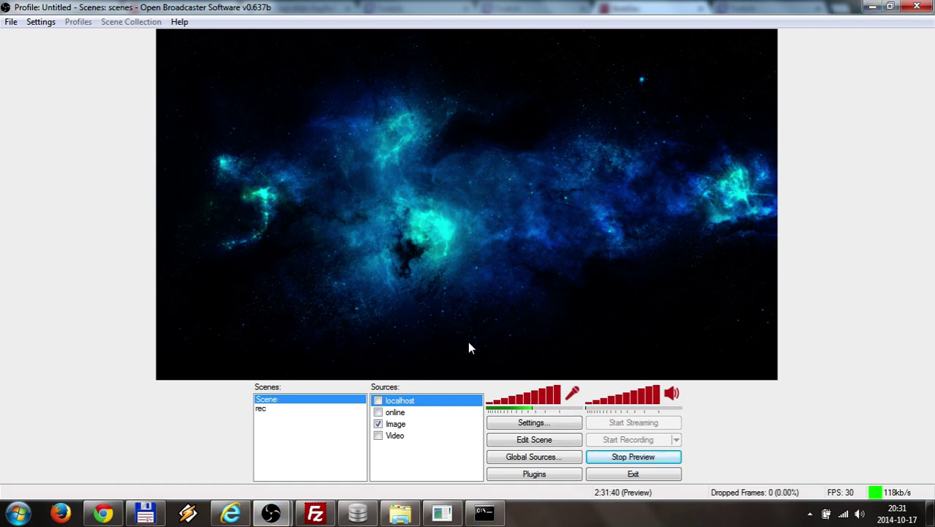
left_click(378, 401)
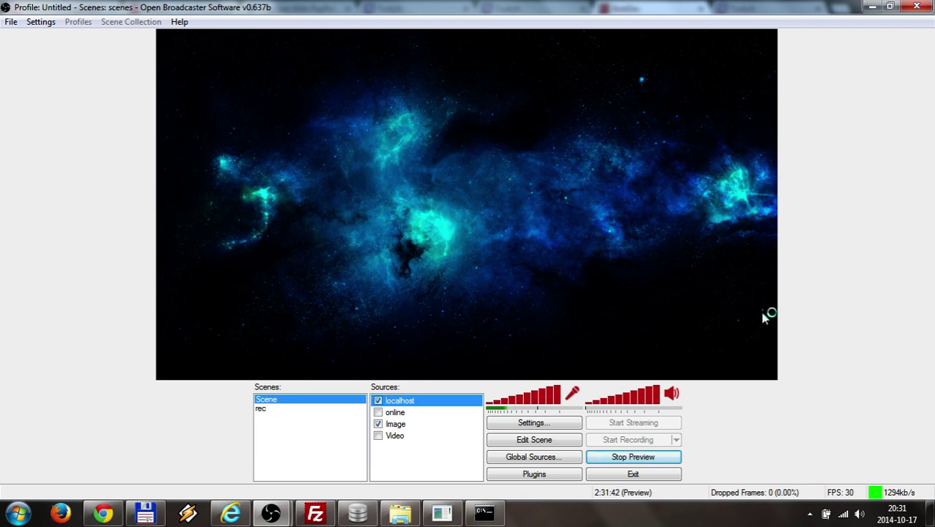
left_click(873, 8)
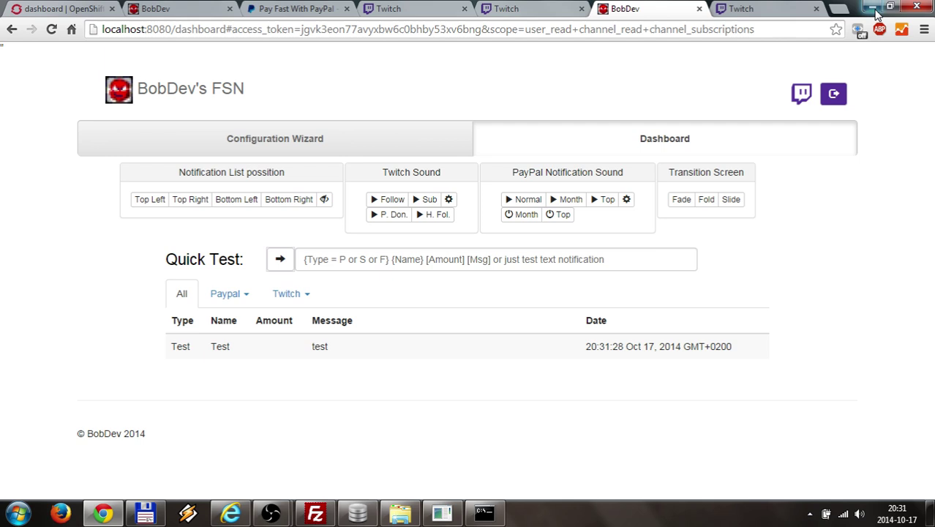
left_click(346, 258)
type("test2")
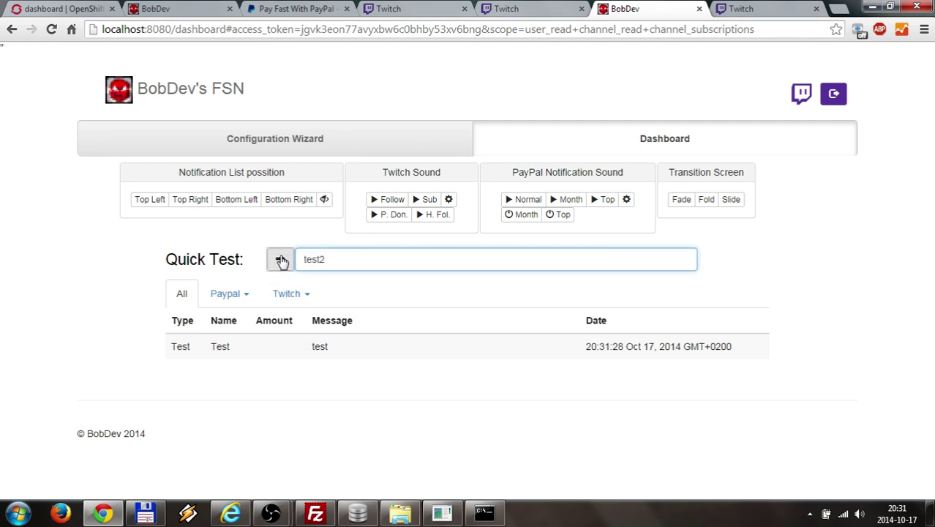
left_click(282, 262)
- Watch the TEST2 - NEW TEST overlay in the OBS preview, then return to the dashboard listing both tests
left_click(229, 432)
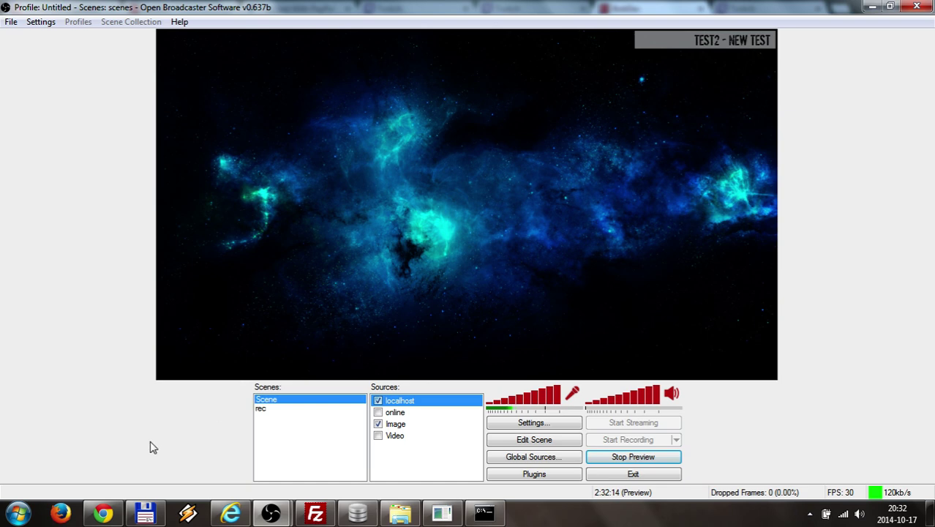
left_click(112, 516)
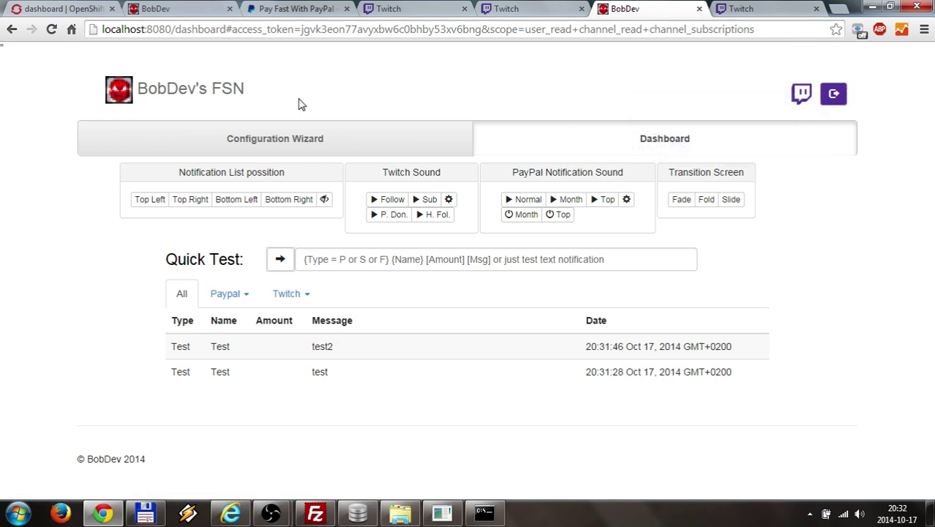
- Switch to the rhcloud dashboard tab, which lists only the earlier Test notification from 20:24:50
left_click(183, 16)
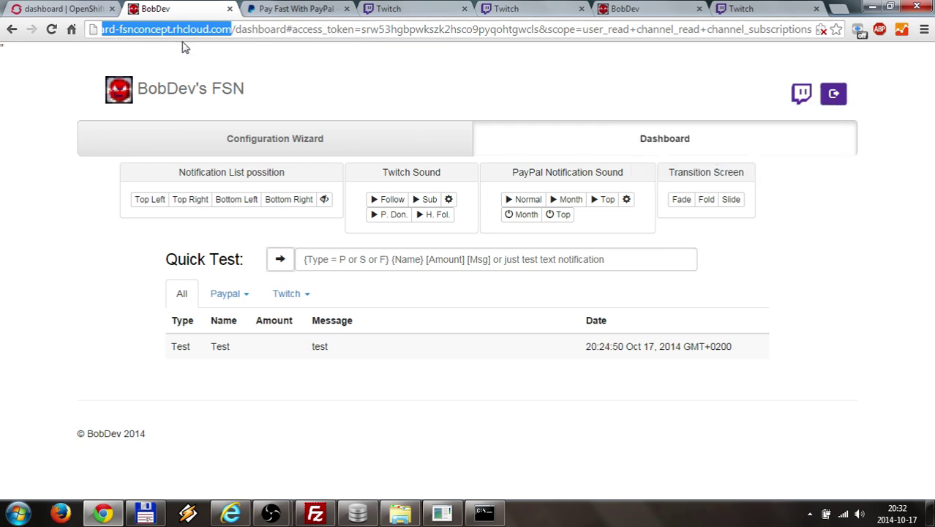
mouse_move(406, 184)
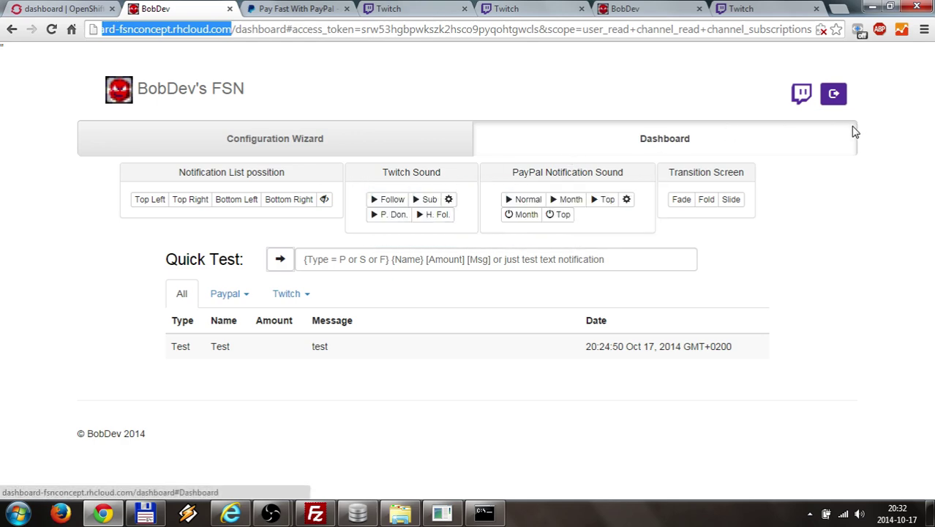